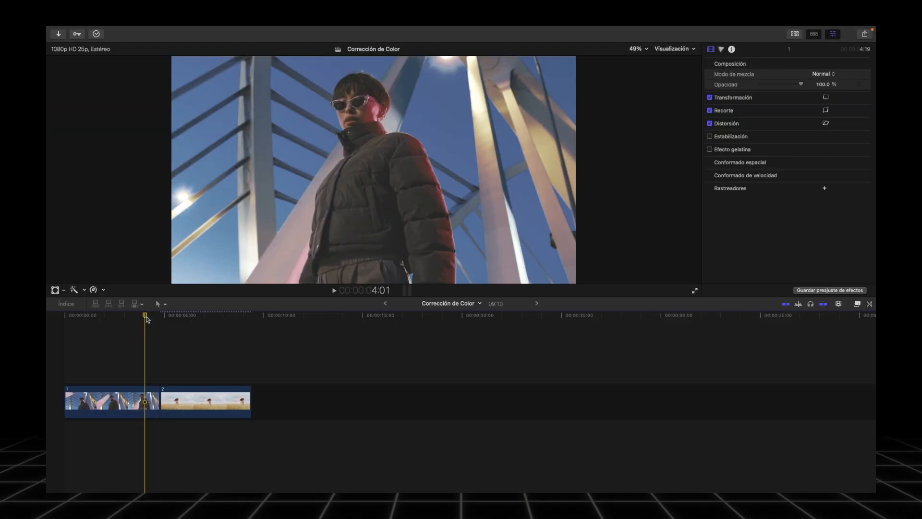
Step: Add color wheels to the first clip, slightly lowering the brightness of the shadows and raising that of the highlights
left_click(147, 317)
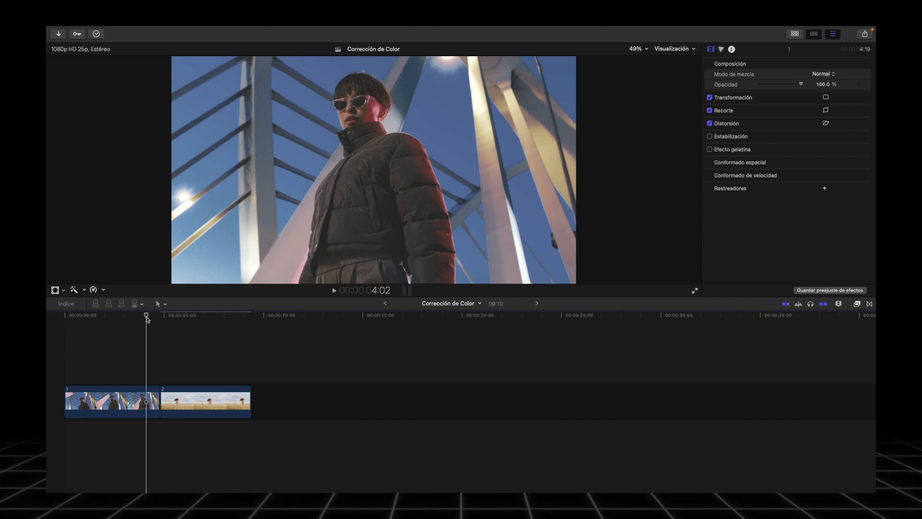
left_click(147, 393)
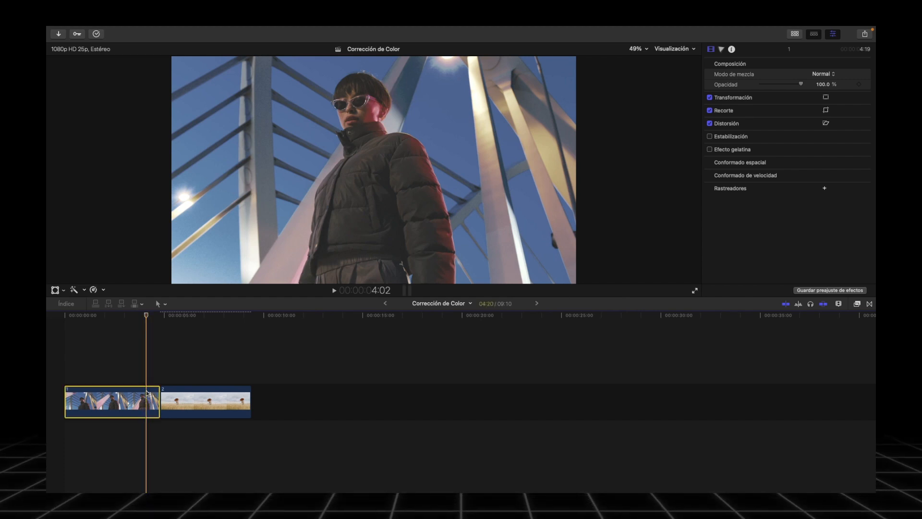
left_click(215, 398)
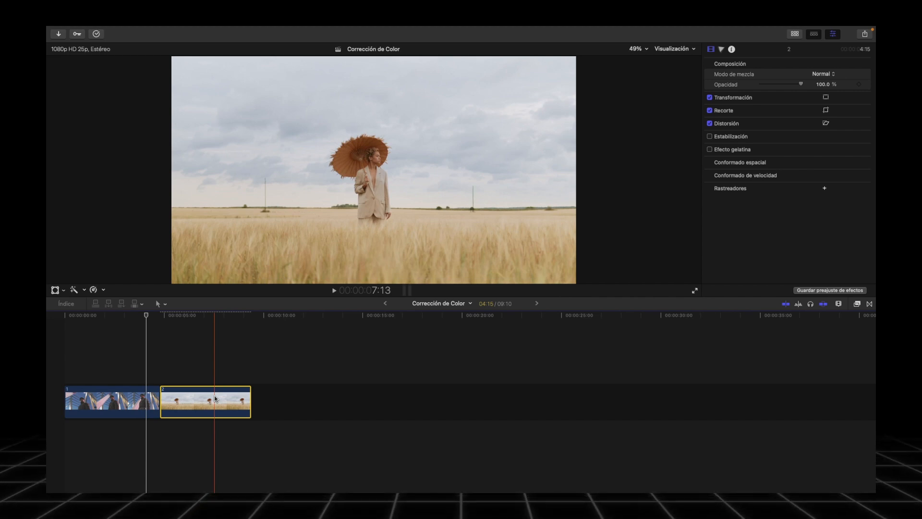
key("c")
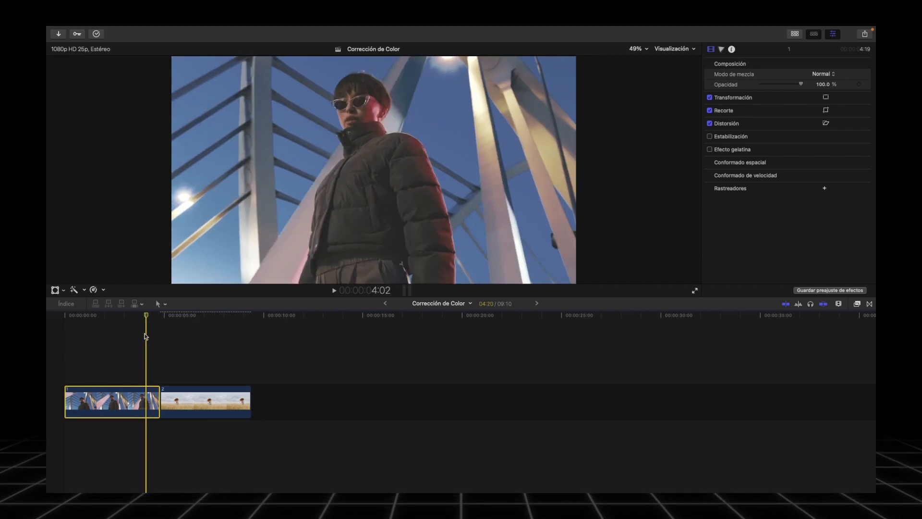
left_click(720, 49)
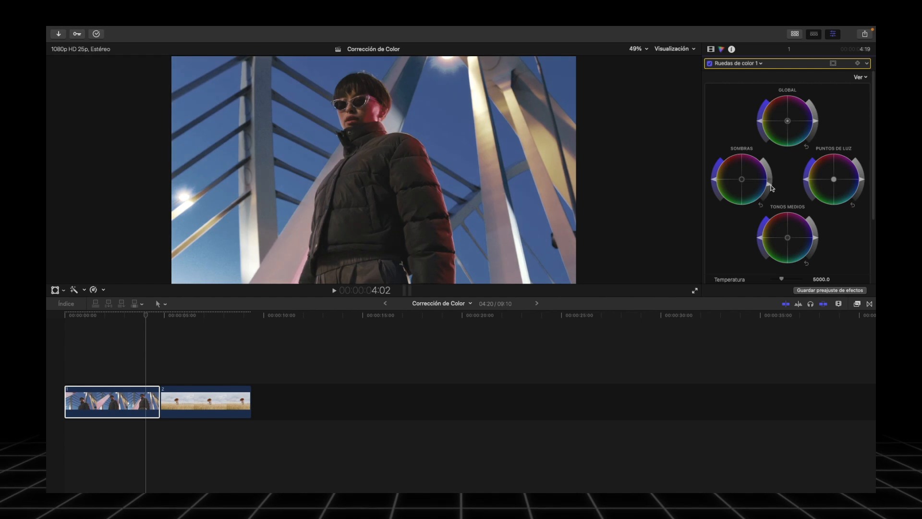
left_click_drag(863, 180, 862, 170)
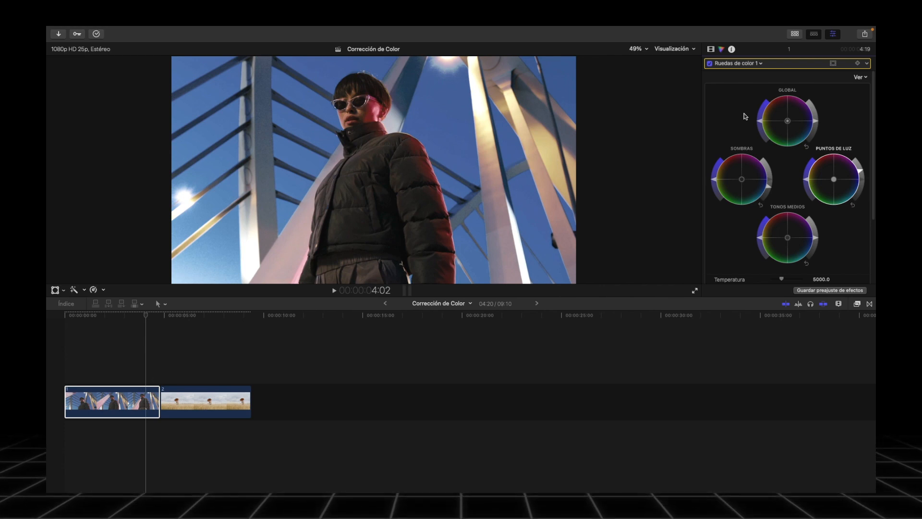
Step: Compare the clip with and without the color wheels correction and slightly lower the midtones brightness
left_click(710, 63)
left_click(710, 64)
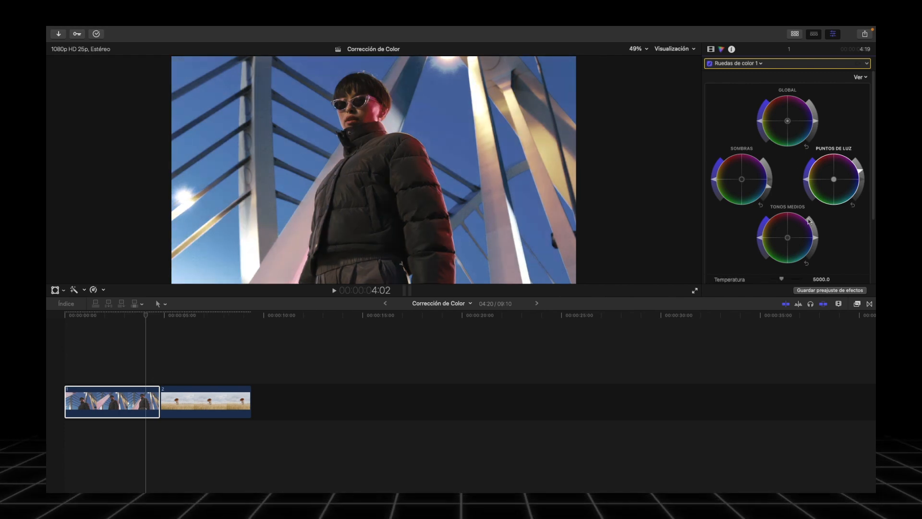
left_click(816, 243)
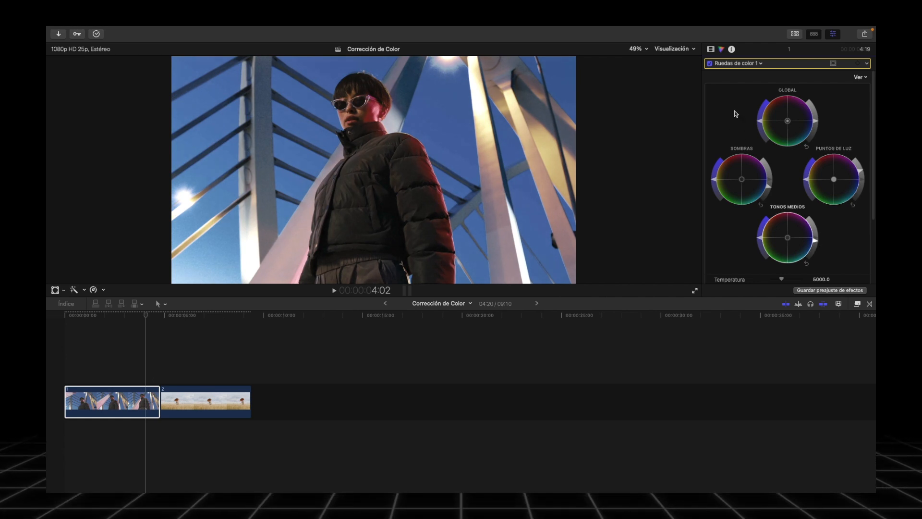
Step: Add a Curvas de color correction and shape a subtle S-curve in luminance with a slightly lowered shadow point and raised highlight point
left_click(747, 65)
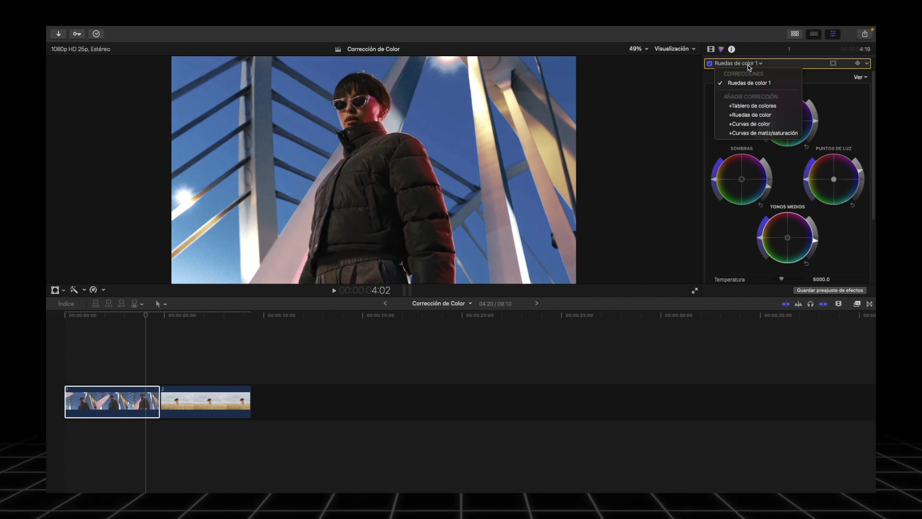
left_click(757, 124)
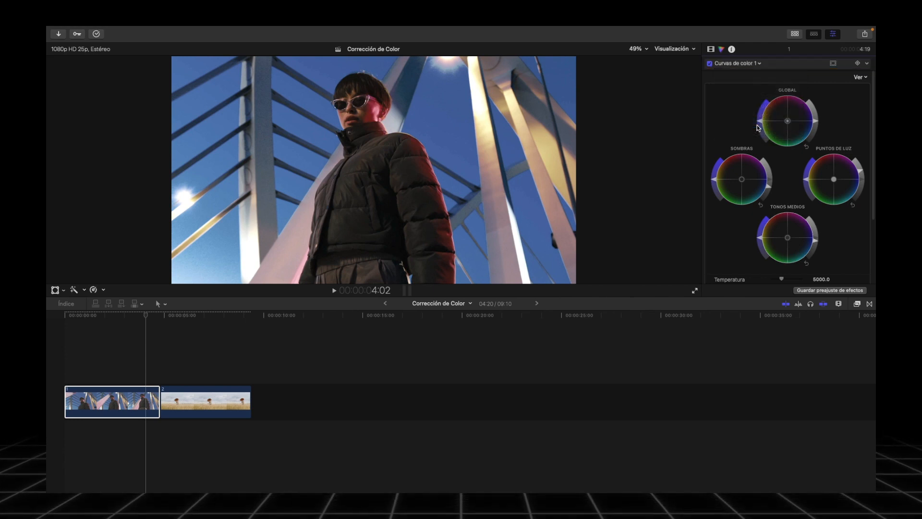
left_click(741, 141)
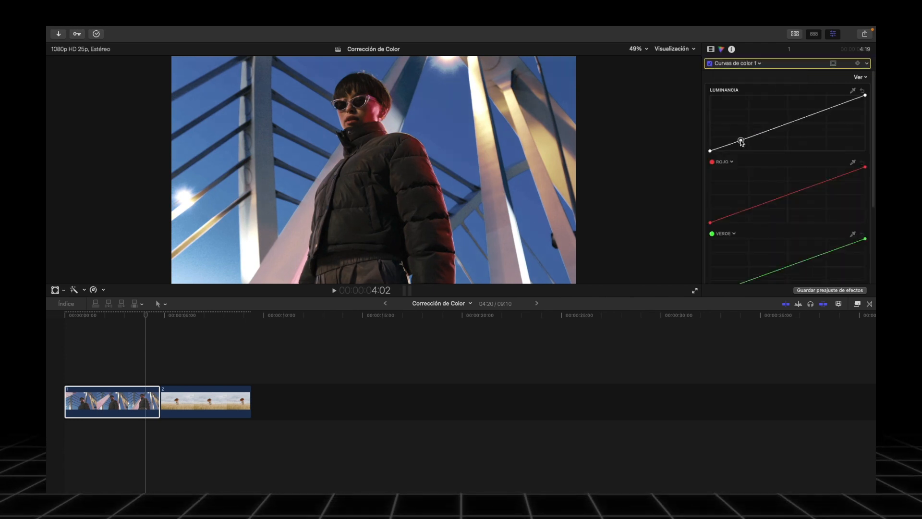
left_click(825, 109)
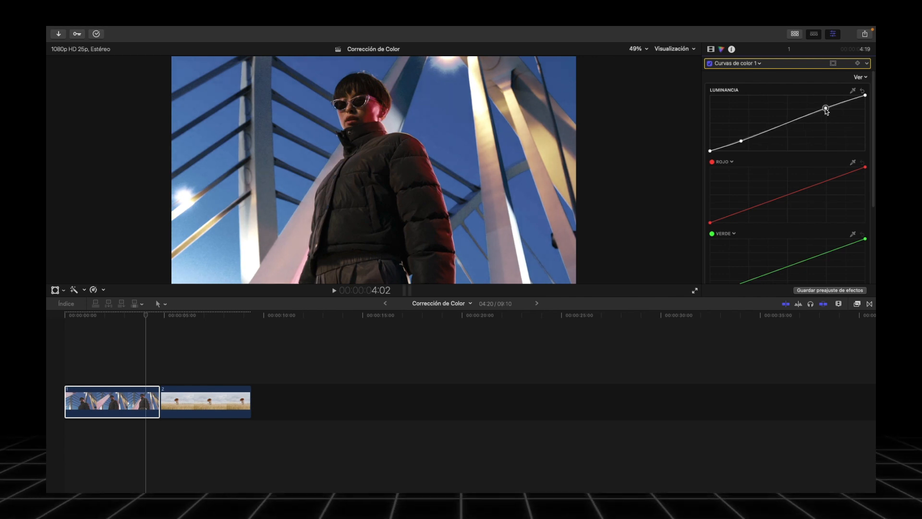
left_click(710, 63)
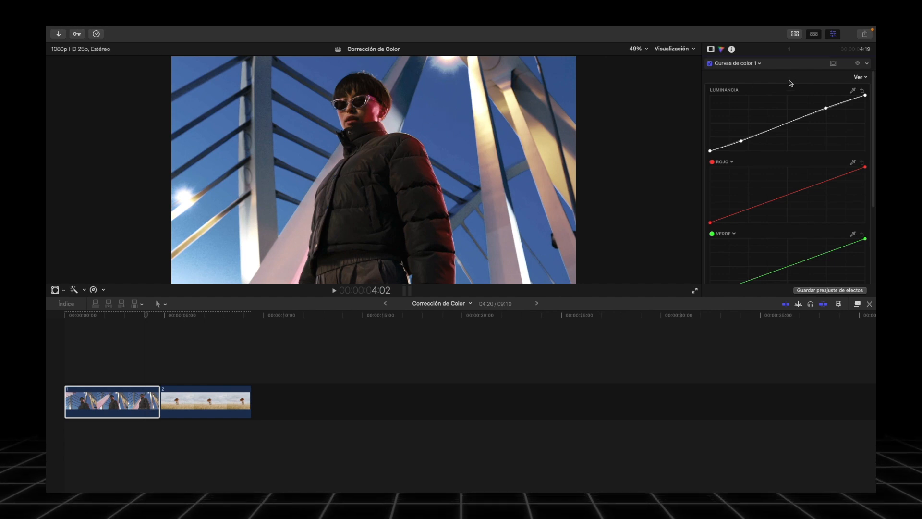
Step: Add a Curvas de matiz/saturación correction, sample the blue sky for hue versus hue, and shift its hue slightly downward on the curve
left_click(760, 63)
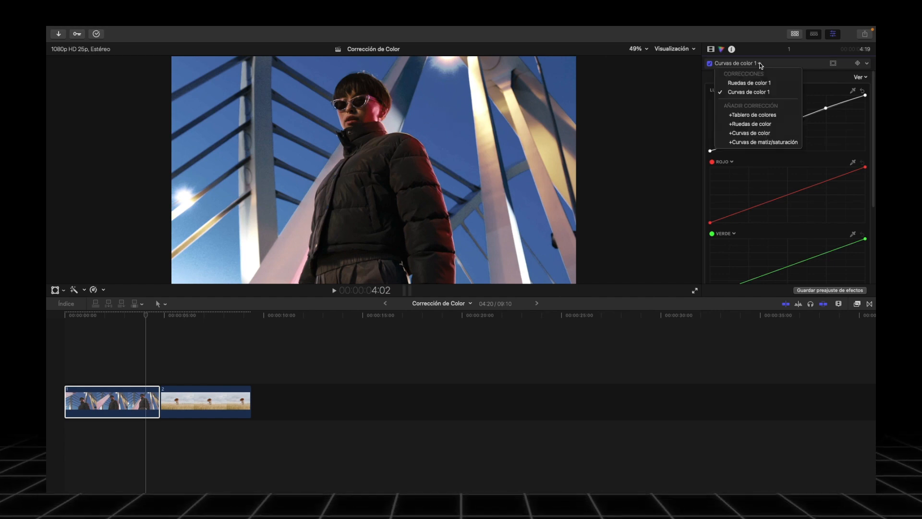
left_click(763, 142)
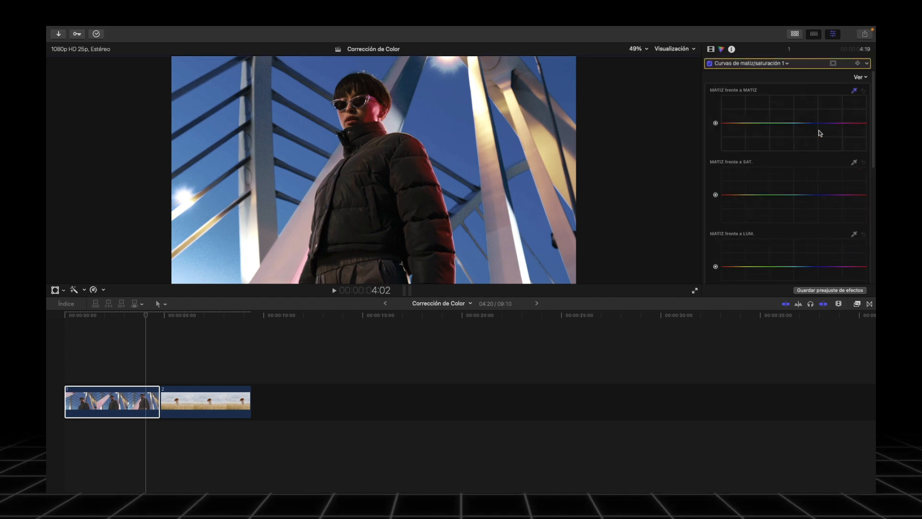
left_click(446, 112)
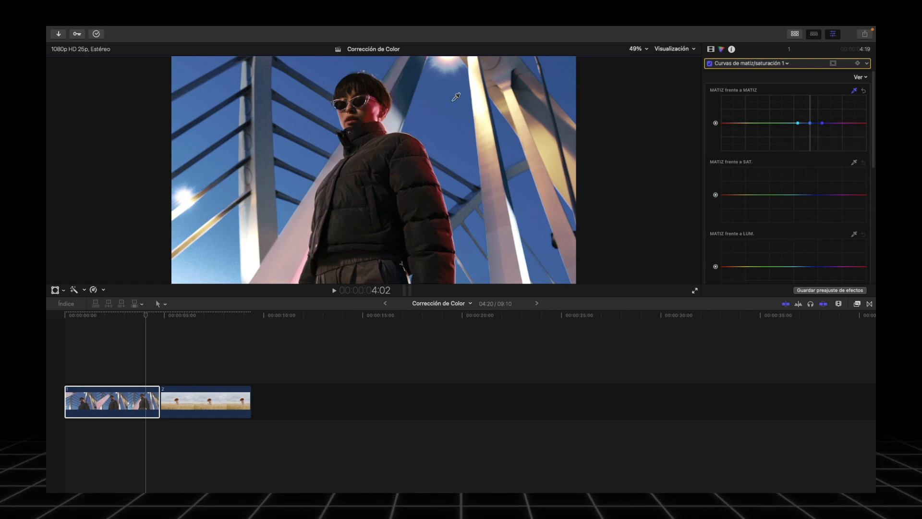
mouse_move(810, 123)
left_mouse_down()
mouse_move(809, 104)
mouse_move(812, 127)
left_mouse_up()
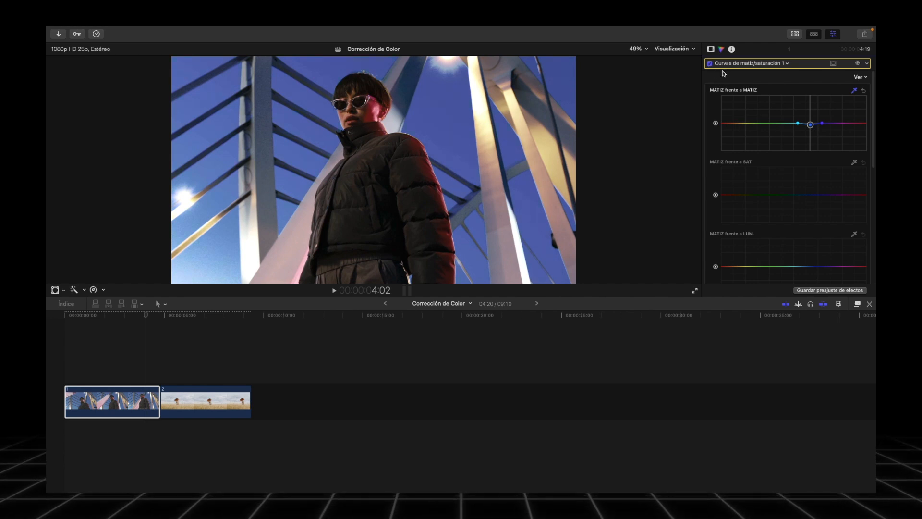
Step: Sample the blue sky for hue versus saturation and raise the saturation of that blue
left_click(854, 161)
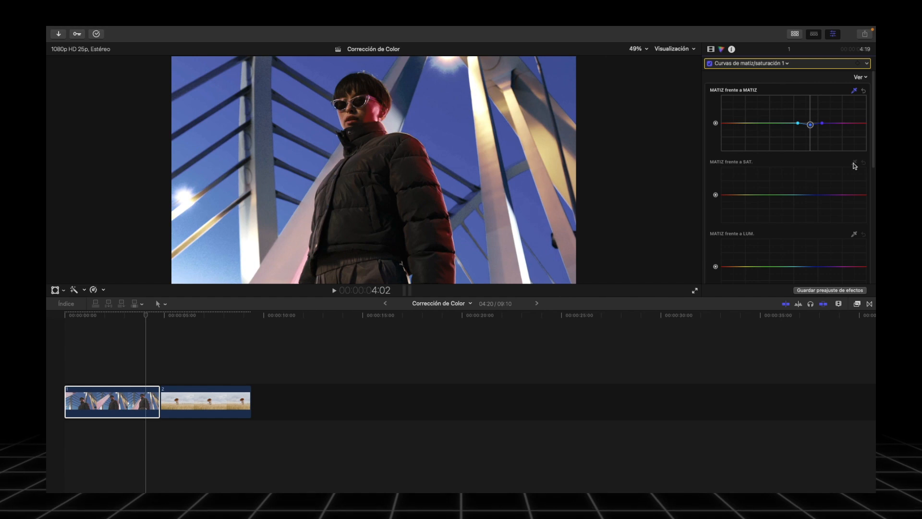
left_click(451, 109)
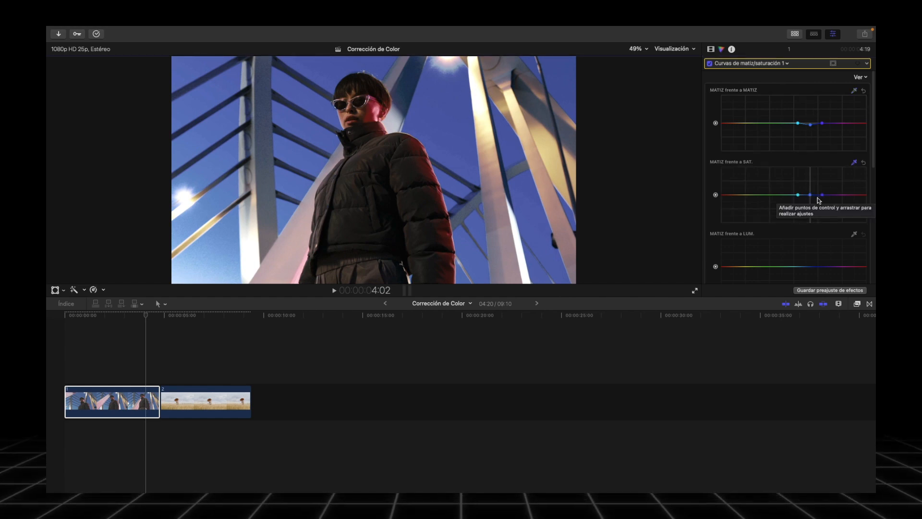
left_click_drag(810, 195, 809, 183)
Step: Add a second Curvas de matiz/saturación correction, sample the yellow-lit beam for hue versus hue, and shift its hue slightly upward on the curve
left_click(768, 62)
left_click(776, 152)
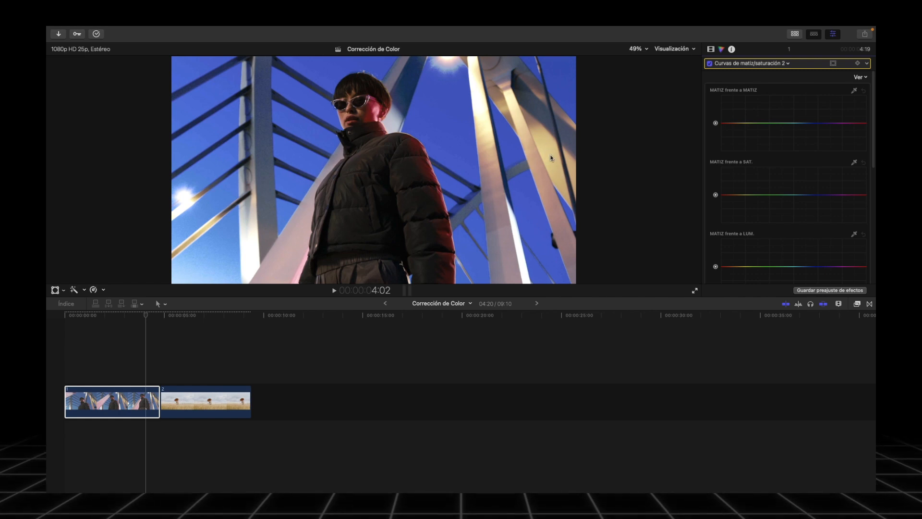
left_click(853, 90)
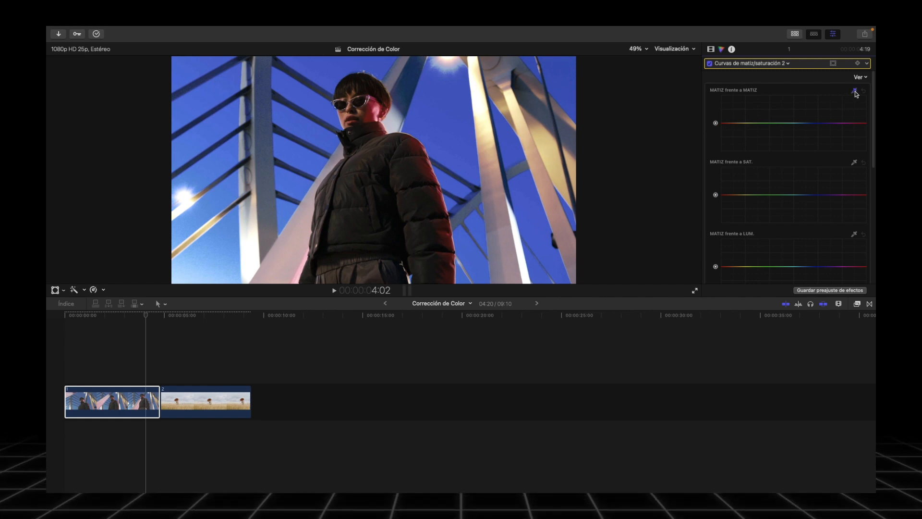
left_click(550, 152)
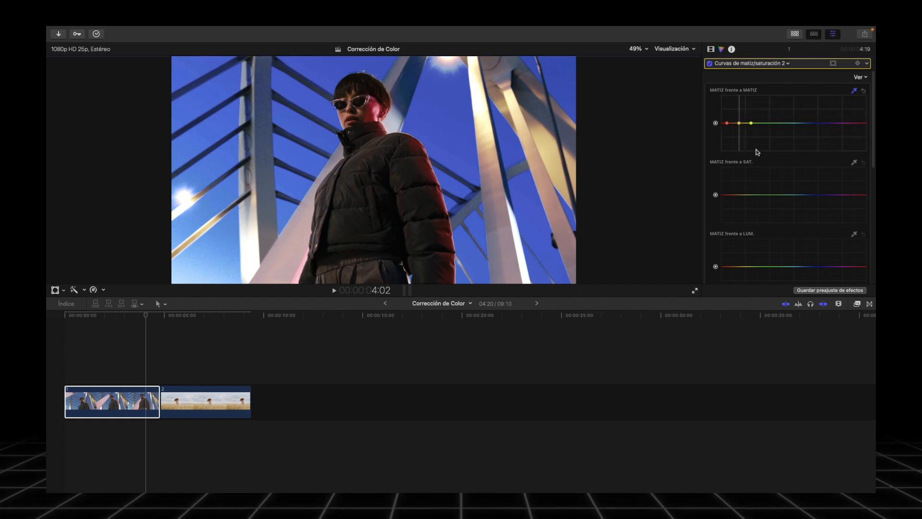
left_click(739, 123)
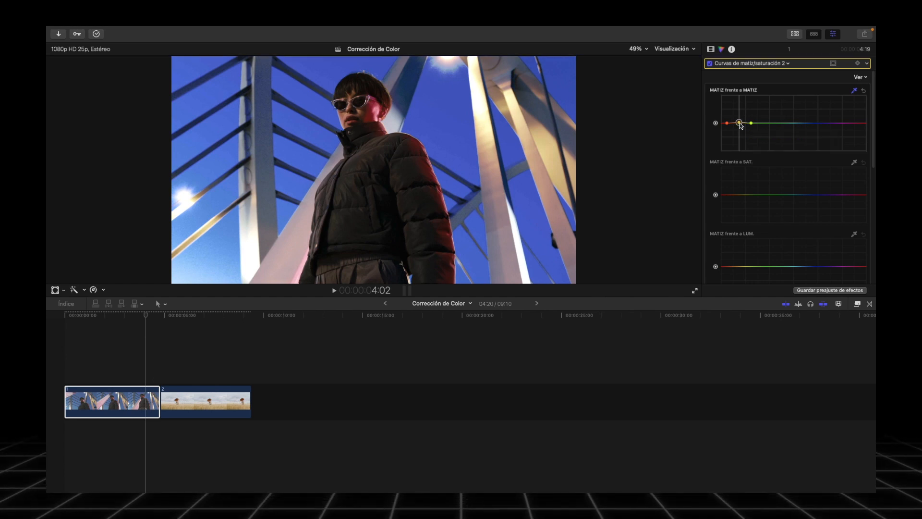
left_click_drag(741, 125, 740, 122)
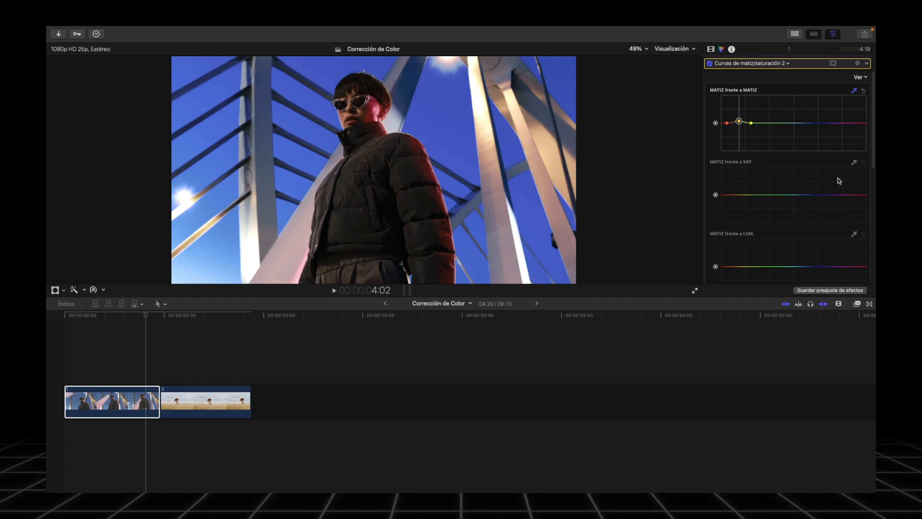
Step: Sample the yellow-lit beam for hue versus saturation and raise the saturation of that tone
left_click(854, 163)
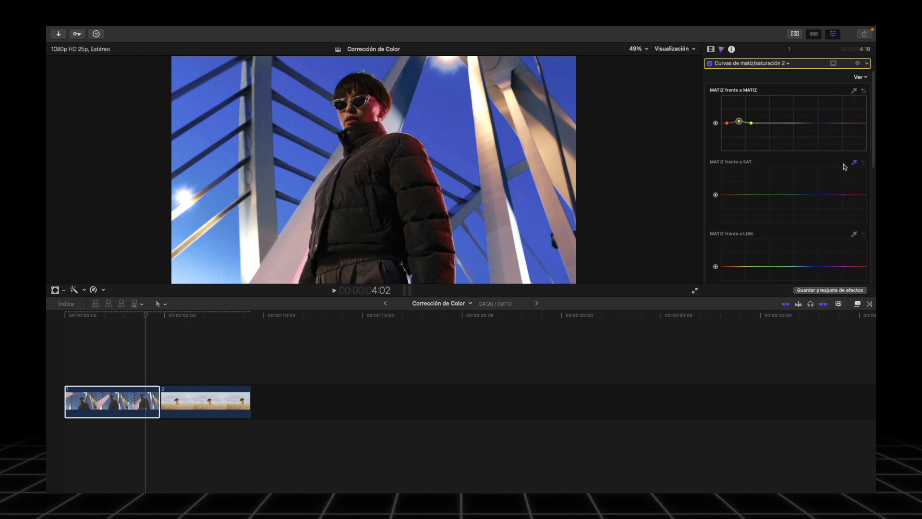
left_click(547, 148)
left_click_drag(737, 195, 738, 181)
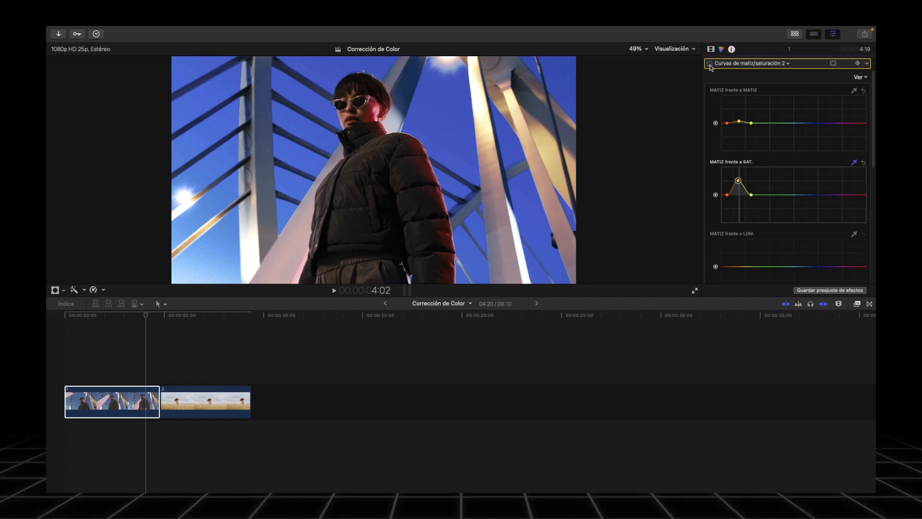
Step: Review the clip's four color corrections in the effects list, switching individual ones off and on to compare their contribution
left_click(710, 49)
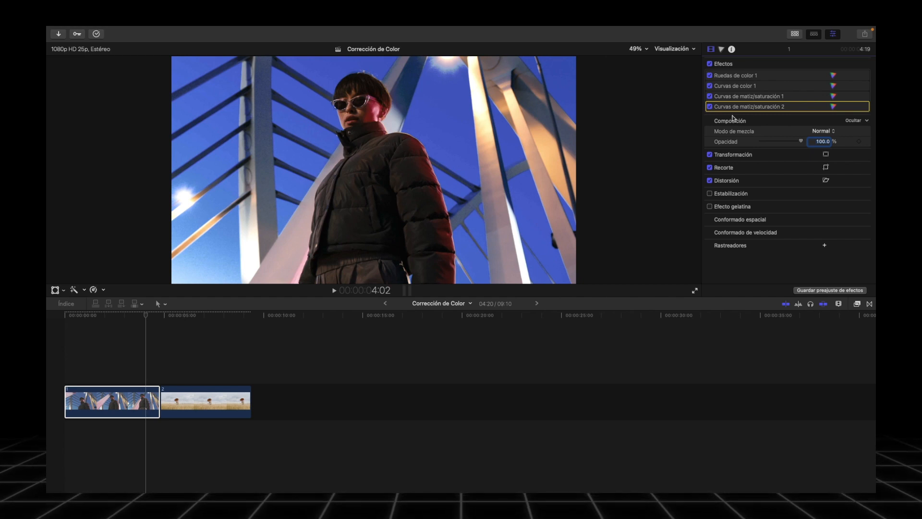
left_click(748, 76)
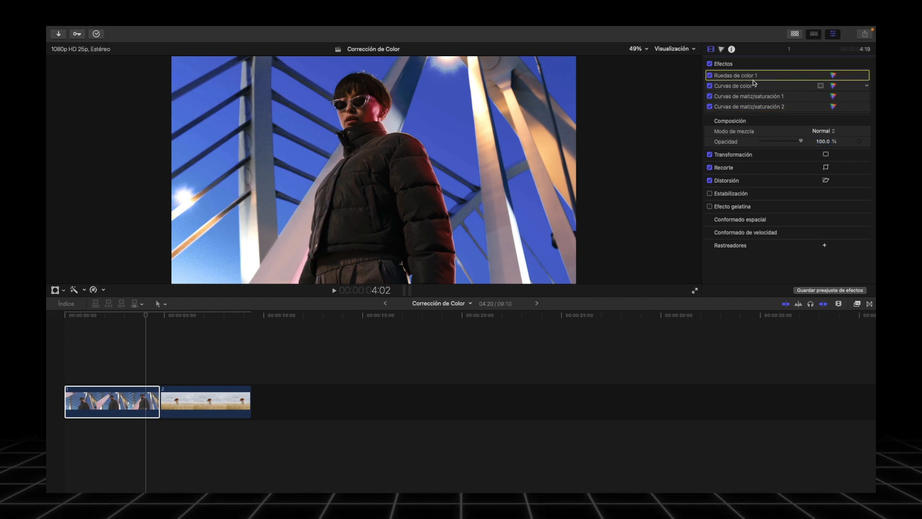
left_click(751, 85)
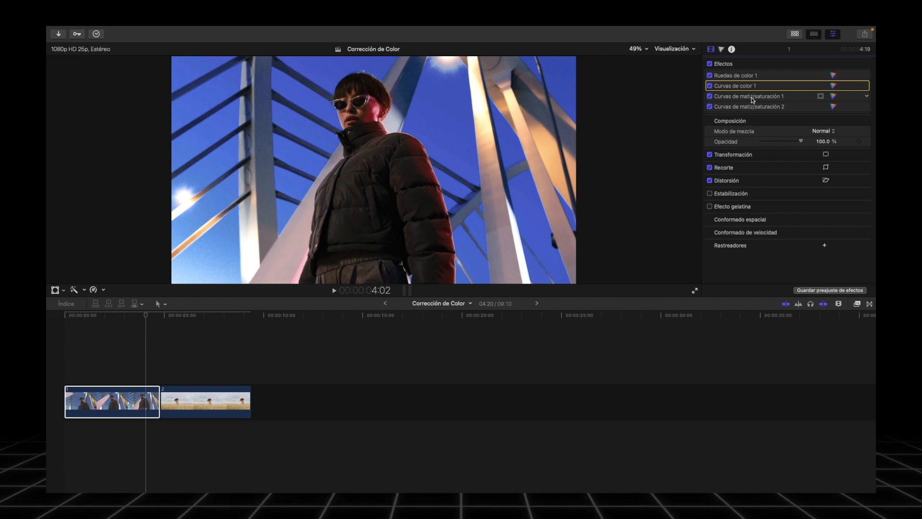
left_click(755, 100)
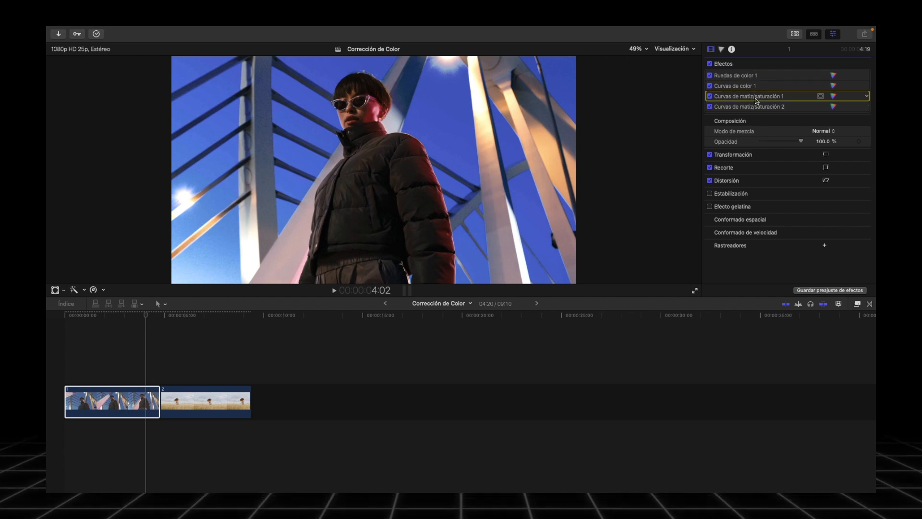
left_click(742, 108)
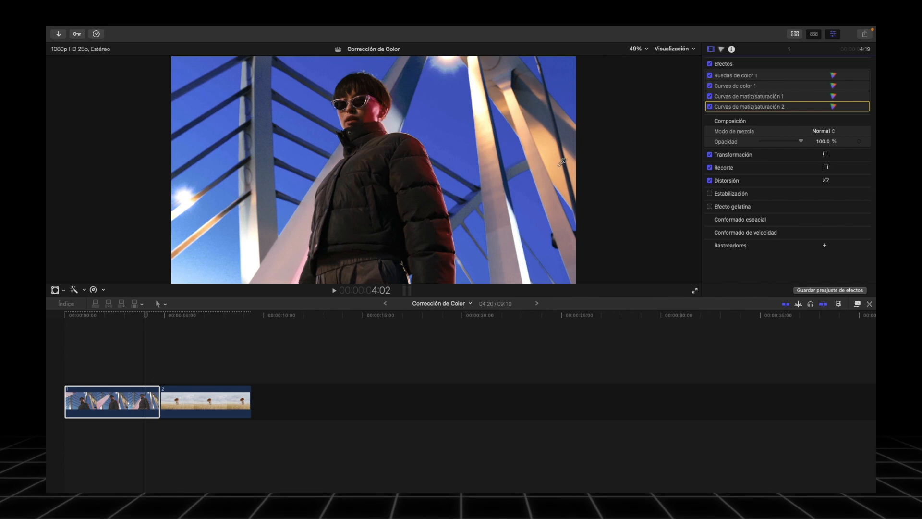
left_click(727, 97)
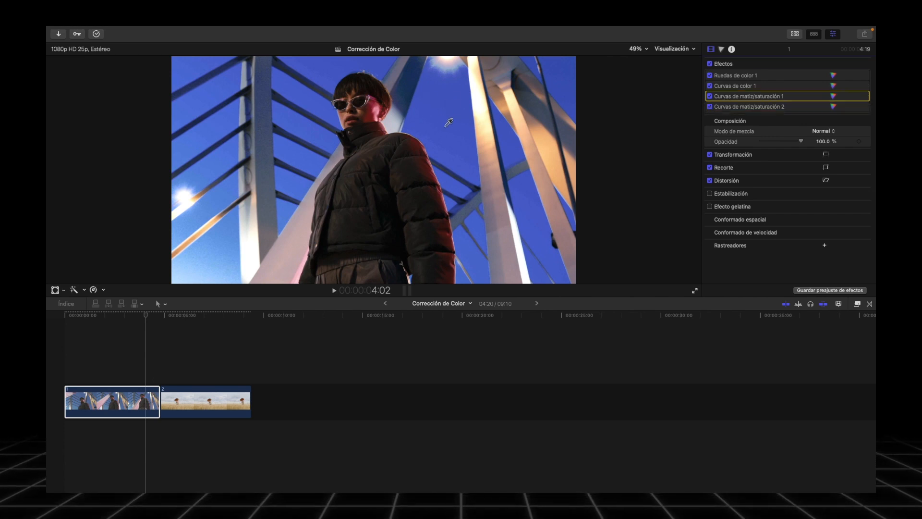
left_click(709, 96)
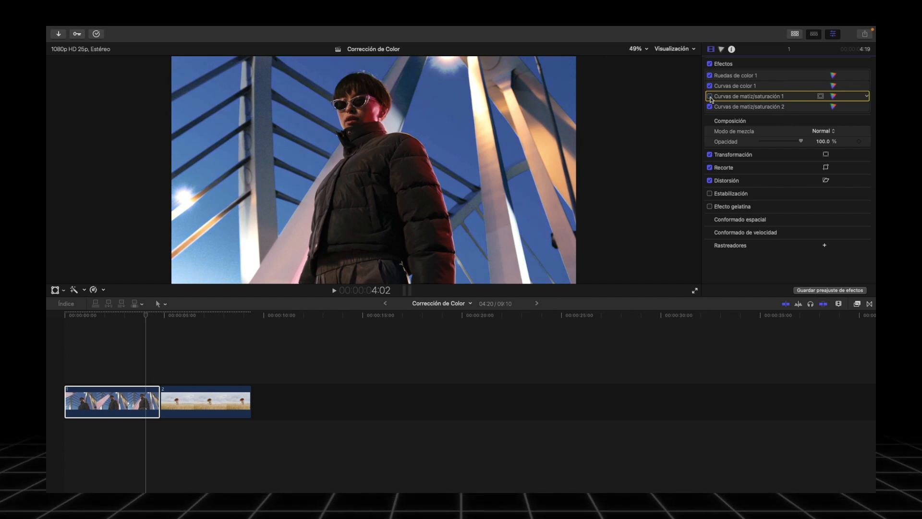
left_click(709, 97)
left_click(724, 87)
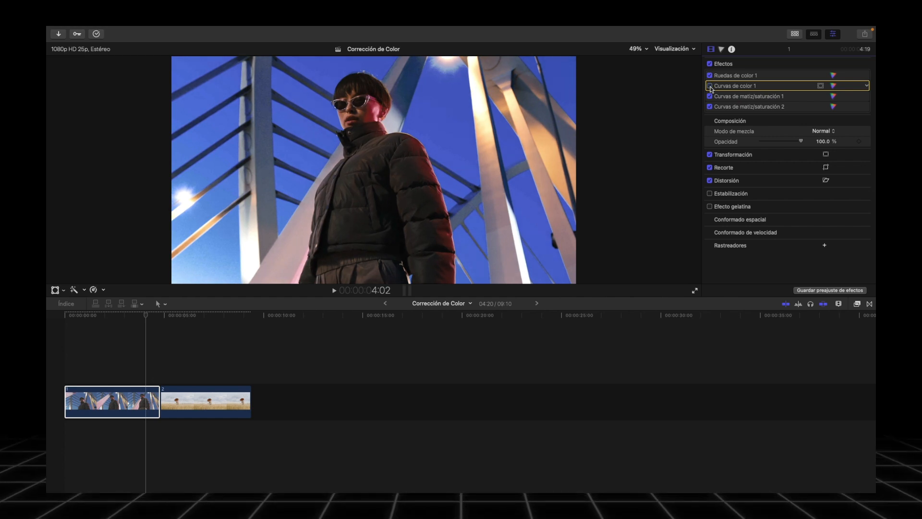
left_click(727, 76)
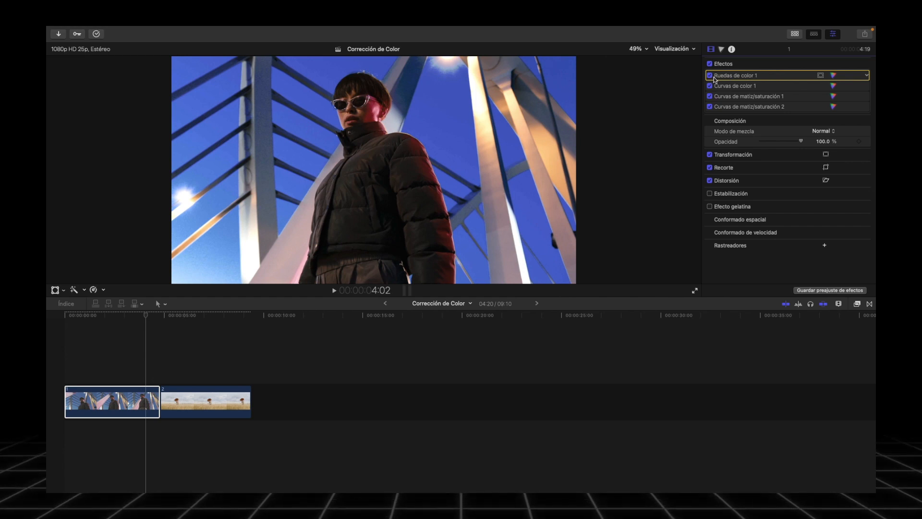
Step: Open the first clip's Ruedas de color 1 correction and switch it off and on to compare its effect
double_click(725, 76)
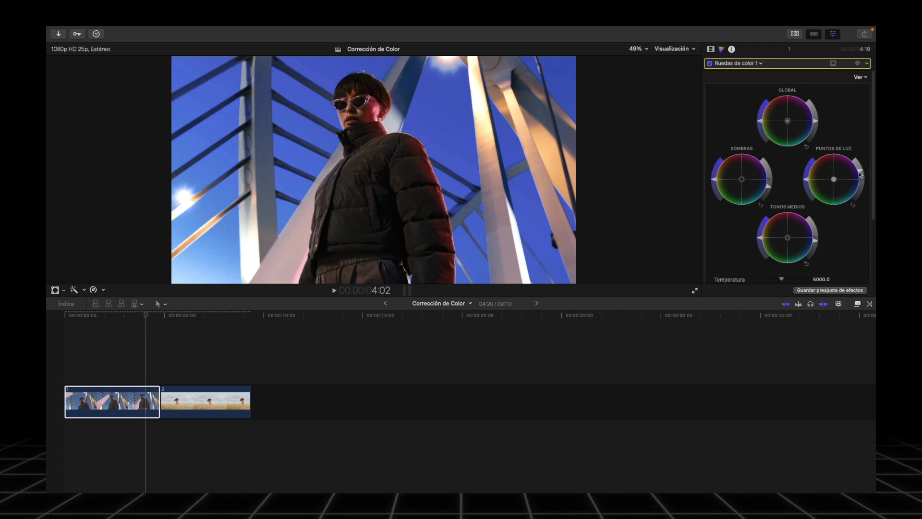
left_click(710, 63)
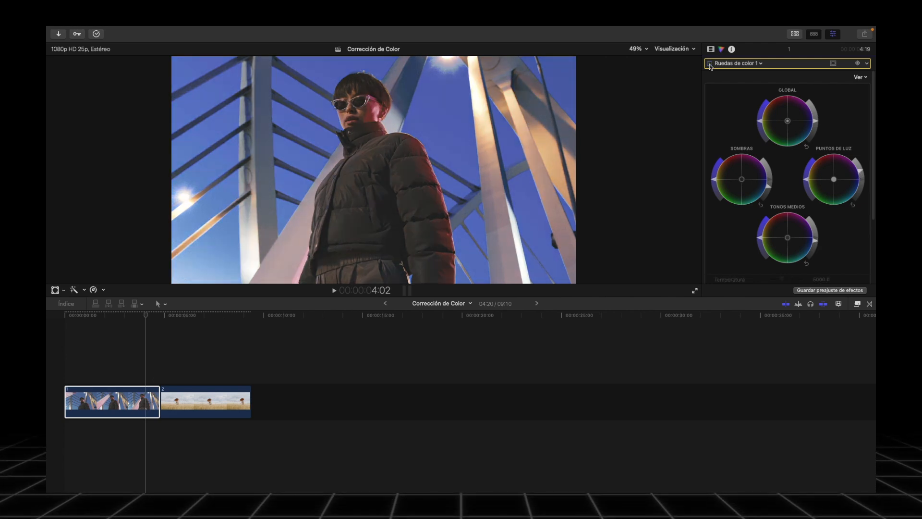
left_click(709, 64)
Step: Try shifting the temperature and raising the tint to 18 in Ruedas de color 1, resetting the tint to 0
scroll(788, 164, "down", 3)
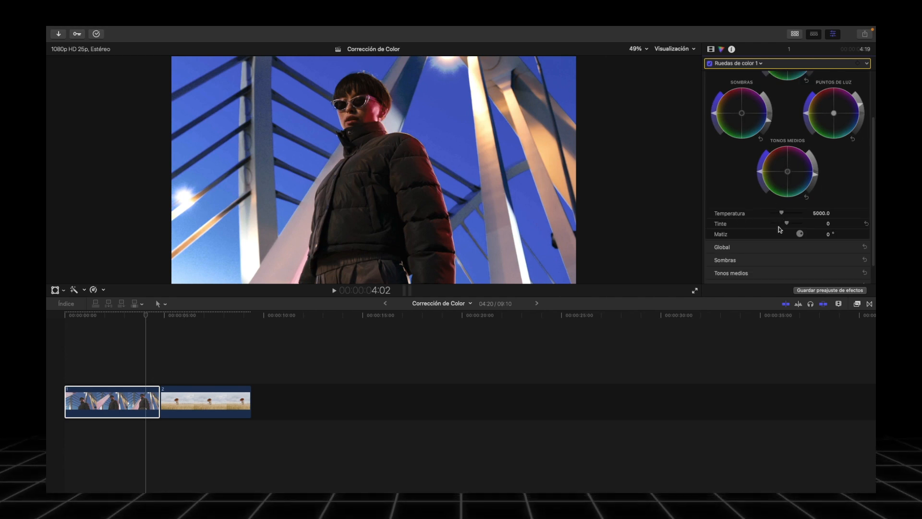
left_click_drag(781, 213, 783, 214)
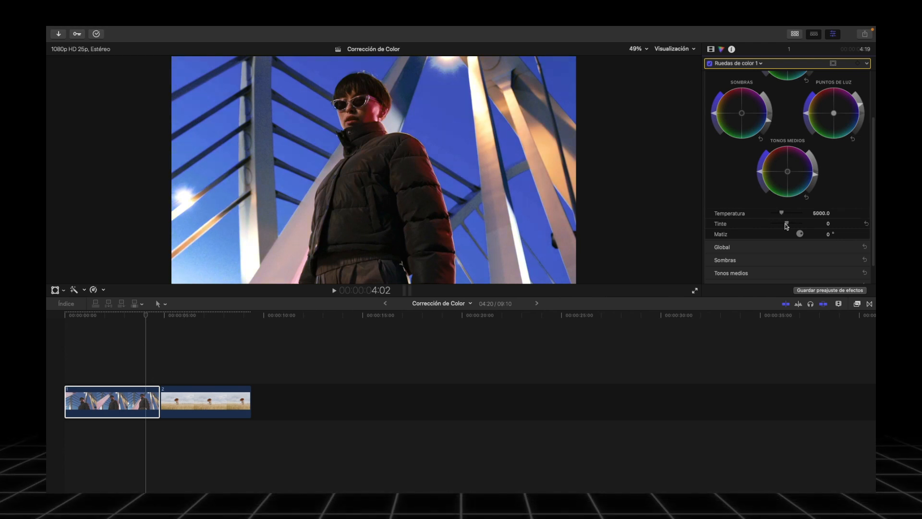
left_click_drag(786, 224, 791, 225)
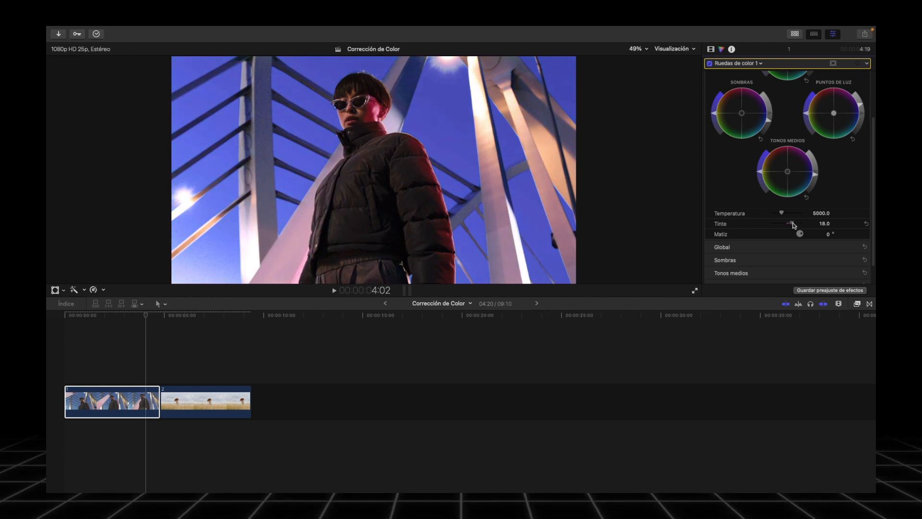
left_click(866, 223)
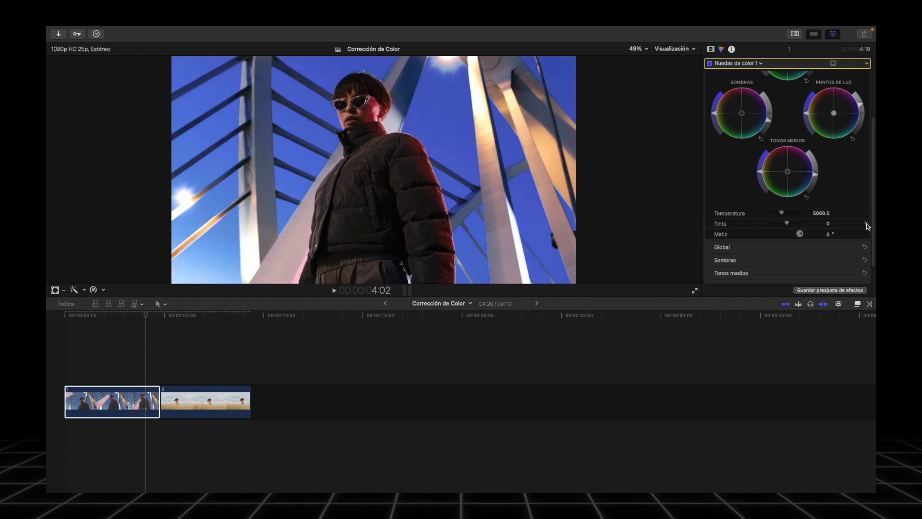
Step: Switch all of the first clip's effects off and on together to compare the graded image with the original
scroll(837, 171, "up", 10)
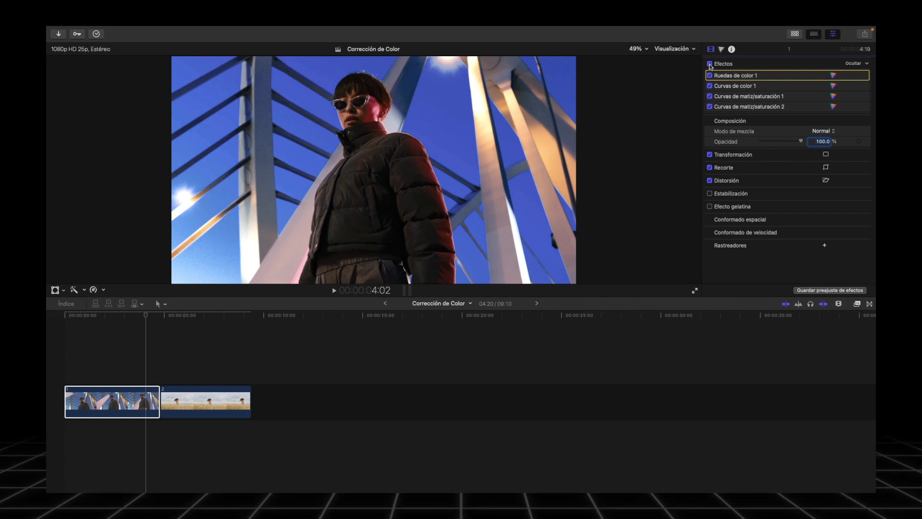
left_click(710, 63)
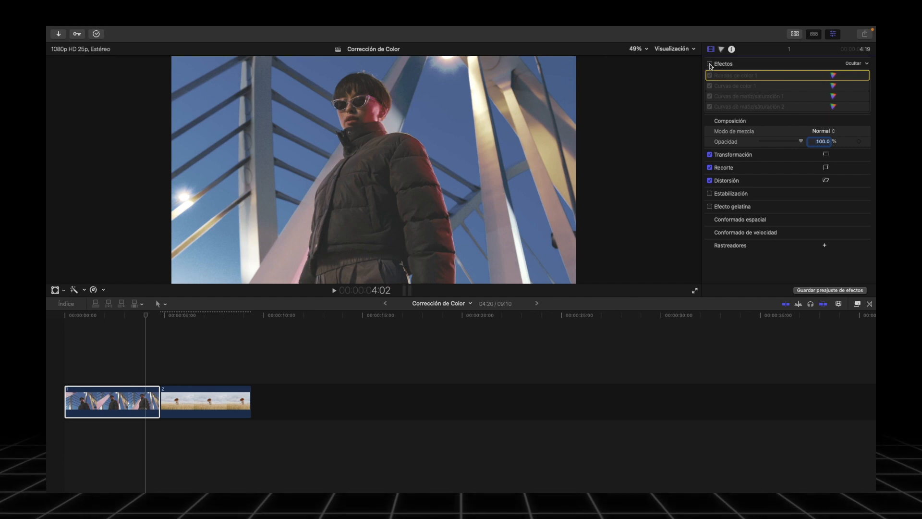
left_click(710, 64)
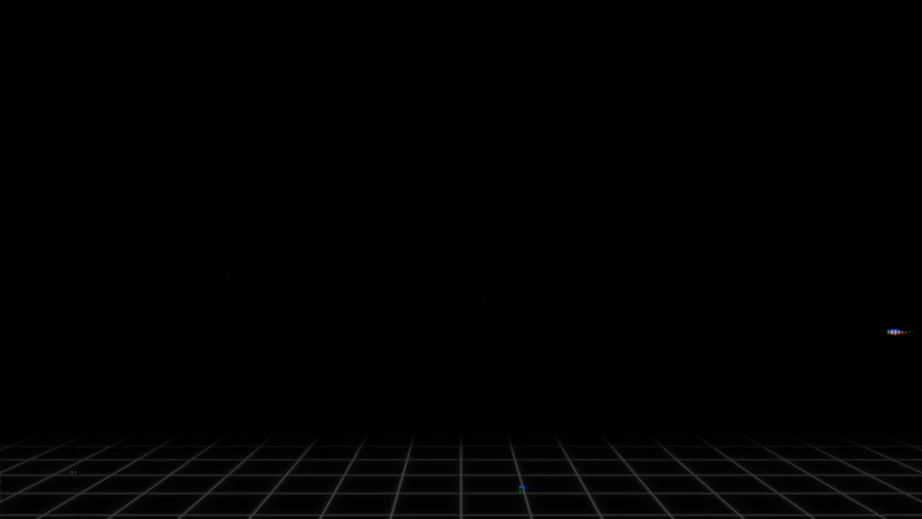
Step: Select the wheat field clip, lower its shadows and slightly raise its highlights with color wheels, and compare the correction off and on
left_click(214, 407)
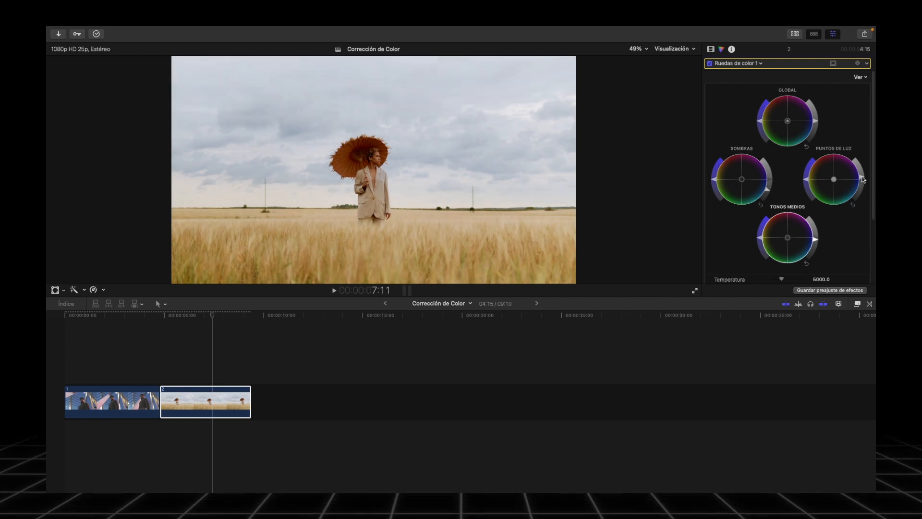
left_click(709, 63)
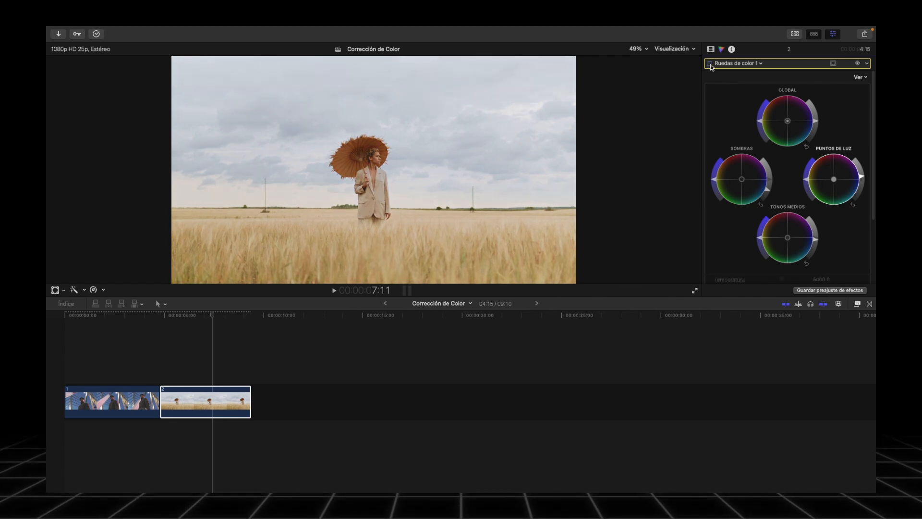
left_click(710, 64)
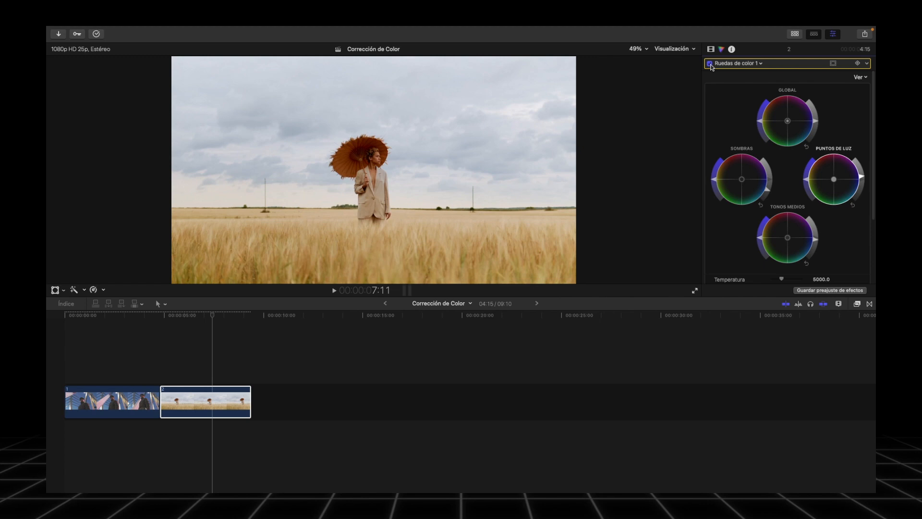
Step: Add a Curvas de color correction to the wheat field clip, with a slightly lowered shadow point and a highlight point on the luminance curve
left_click(760, 63)
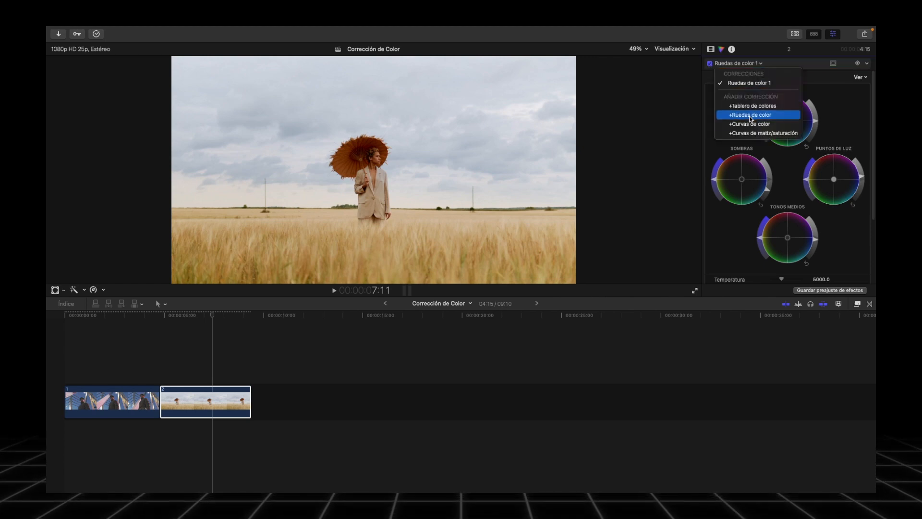
left_click(751, 128)
left_click(740, 140)
left_click(830, 110)
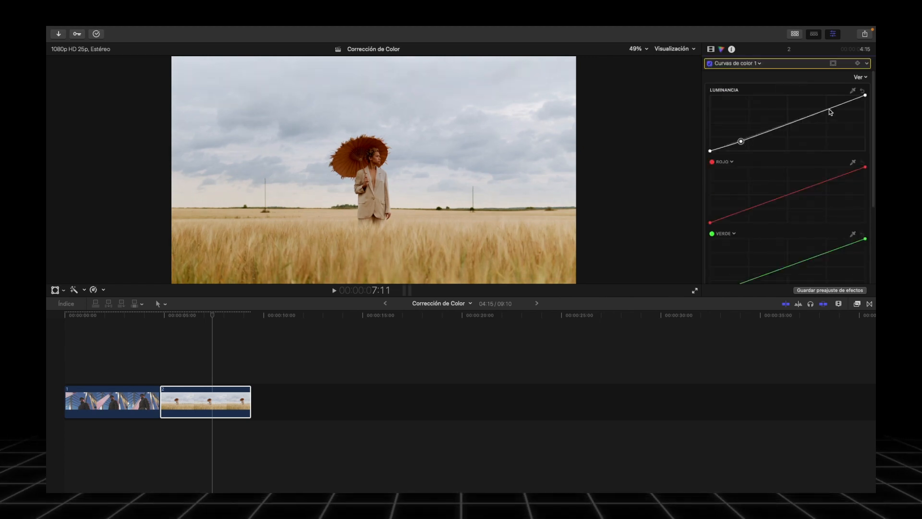
left_click_drag(830, 110, 826, 110)
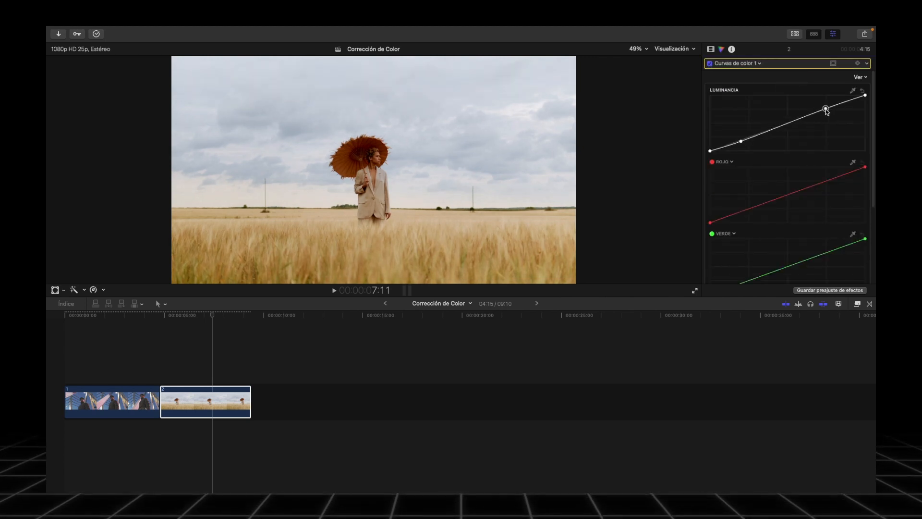
left_click(710, 64)
left_click(710, 65)
Step: Add a Curvas de matiz/saturación correction, sample the wheat for hue versus hue, and lower that tone on the curve to turn it greener
left_click(710, 49)
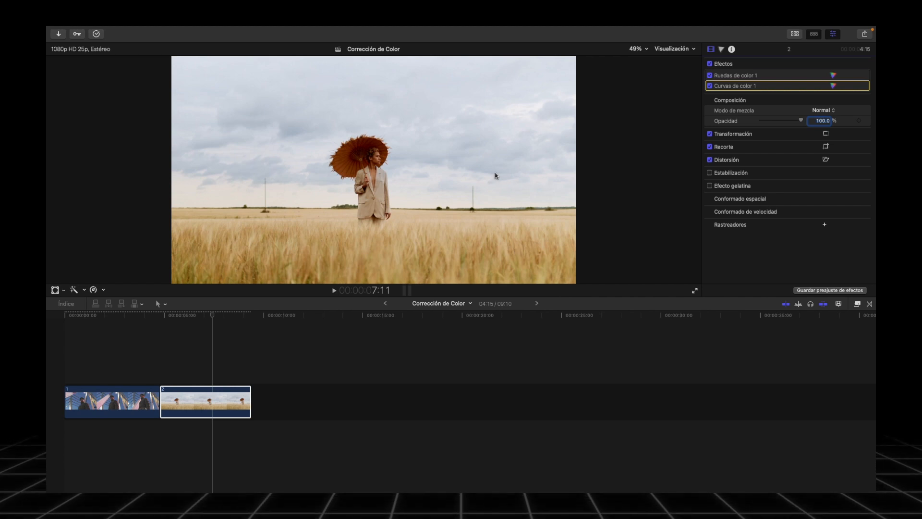
left_click(742, 78)
left_click(761, 63)
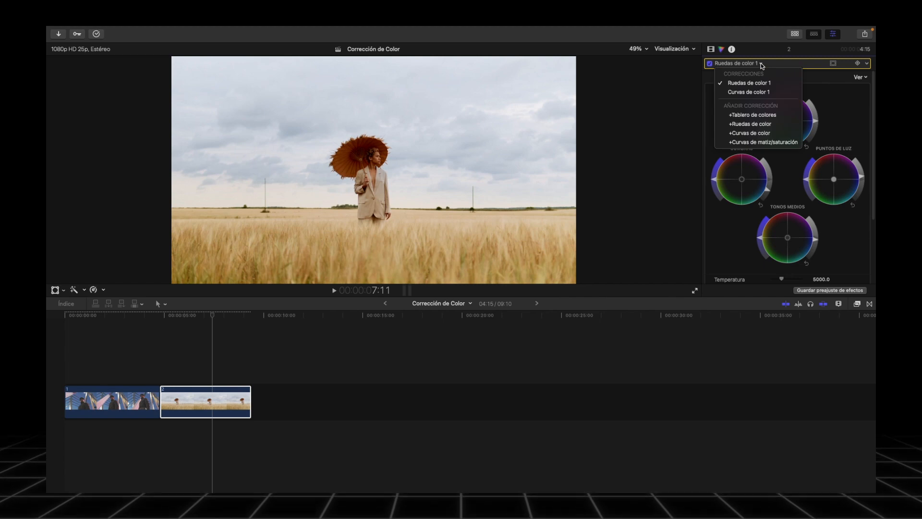
left_click(769, 143)
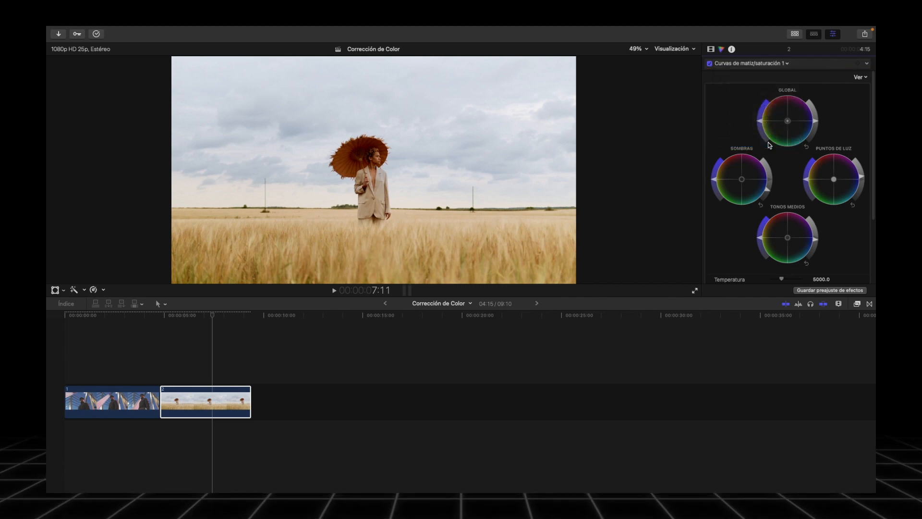
left_click(854, 90)
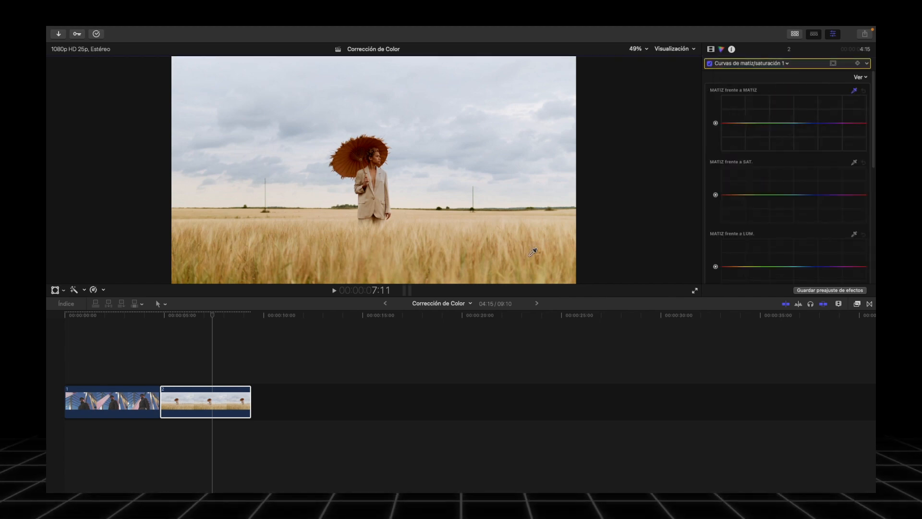
left_click(534, 248)
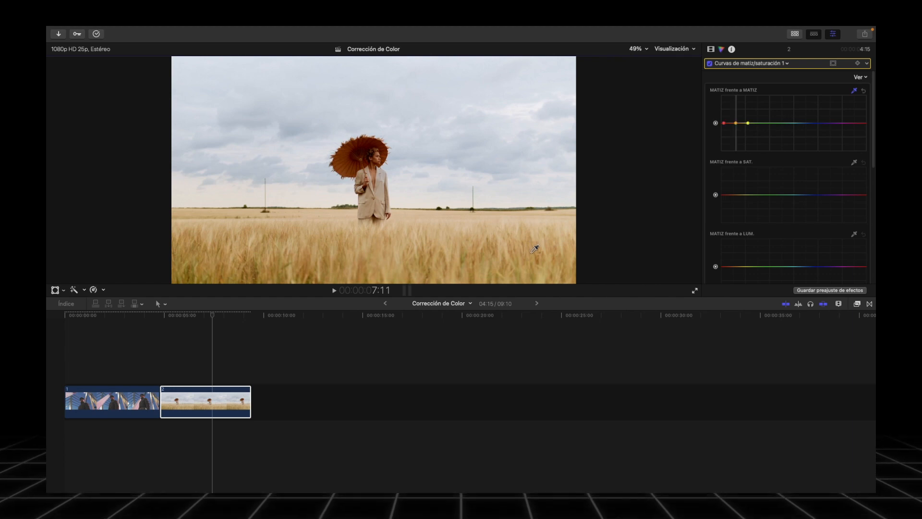
left_click(737, 126)
left_click_drag(737, 127, 737, 128)
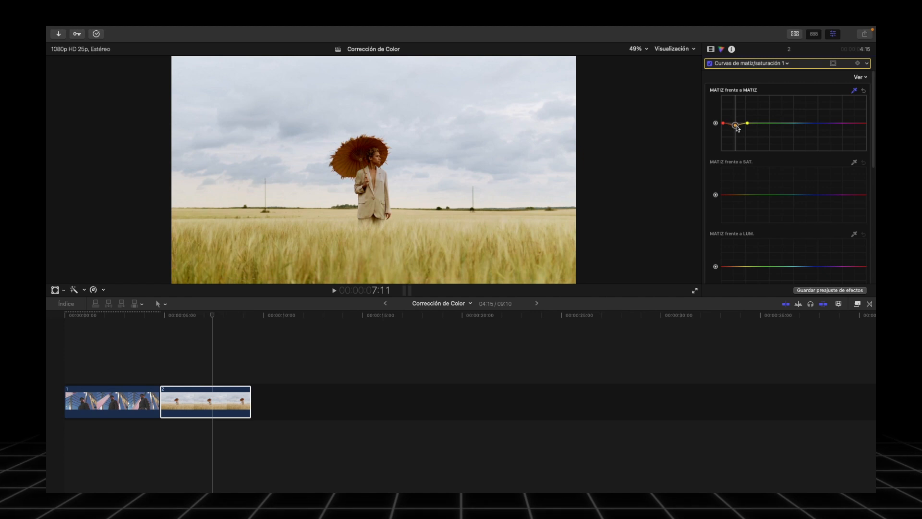
left_click(709, 64)
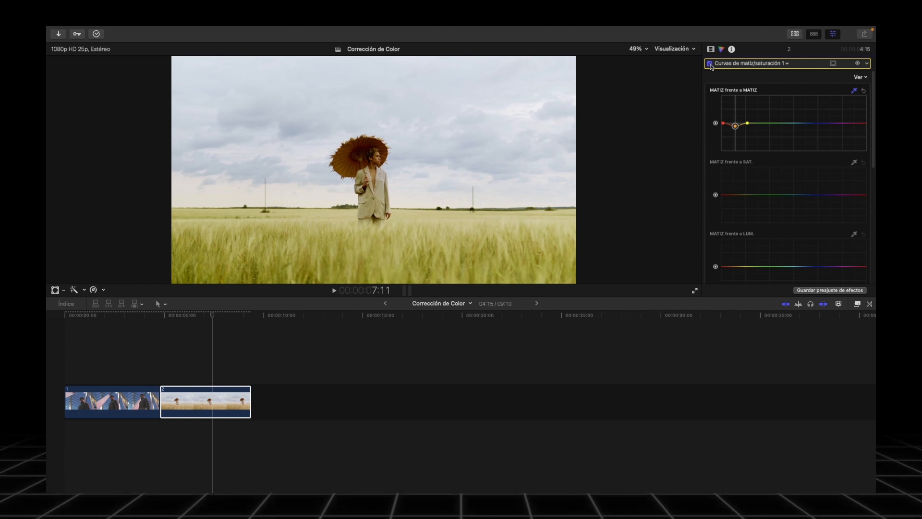
Step: Add a second Curvas de matiz/saturación correction, sample the cloudy sky for hue versus hue, and shift its blue slightly upward
left_click(768, 63)
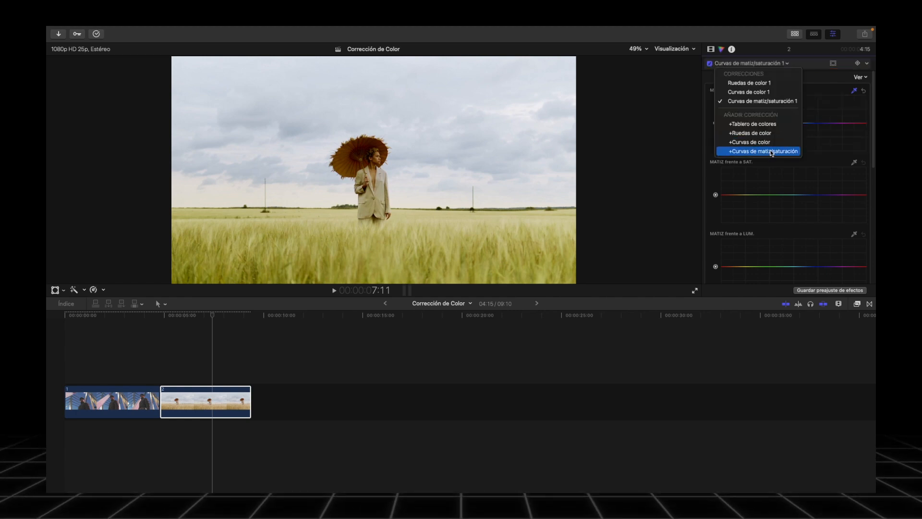
left_click(771, 152)
left_click(854, 91)
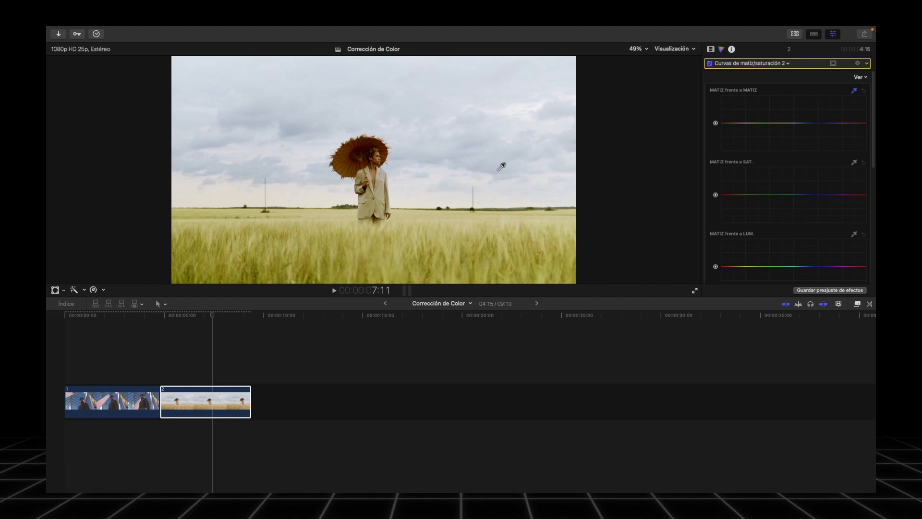
left_click(497, 167)
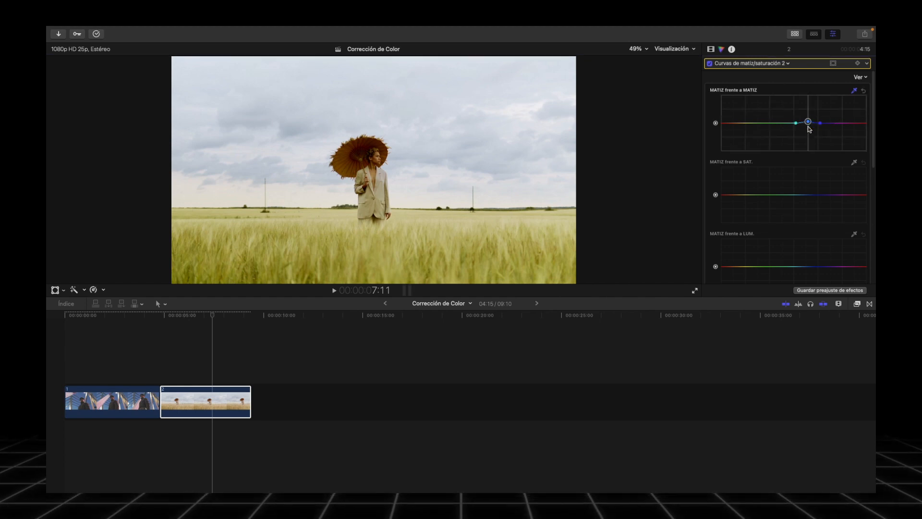
Step: Sample the cloudy sky for hue versus saturation and raise the saturation of its blue
left_click(854, 162)
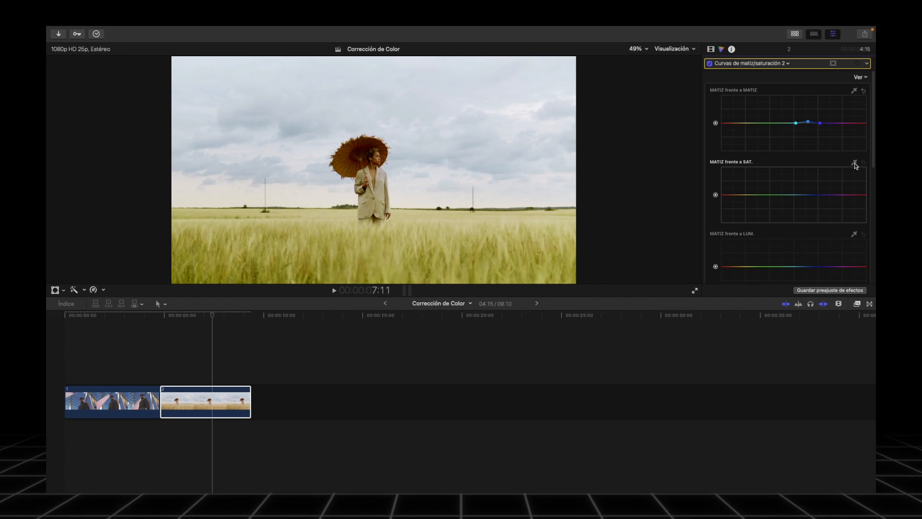
left_click(497, 172)
left_click_drag(807, 195, 806, 181)
left_click(710, 64)
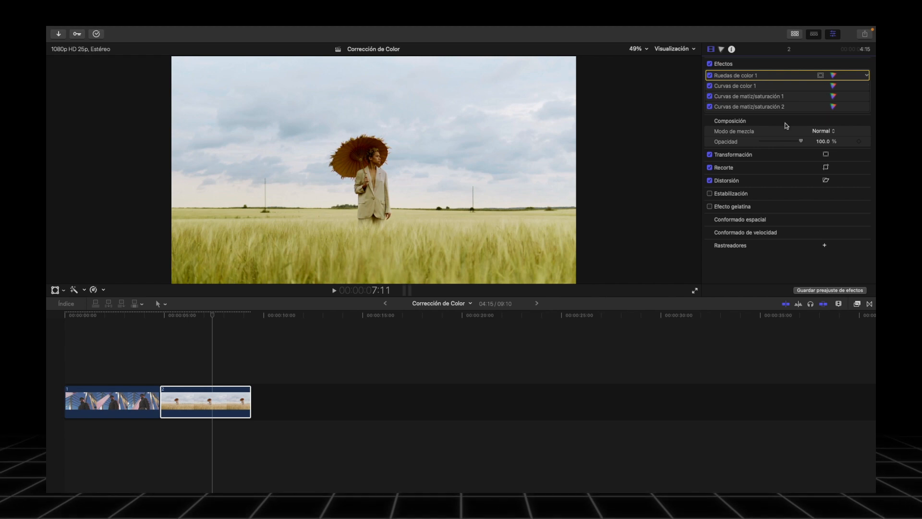
Step: Review the wheat field clip's four color corrections, switching them off and on individually and all together to compare with the original
key("super+6")
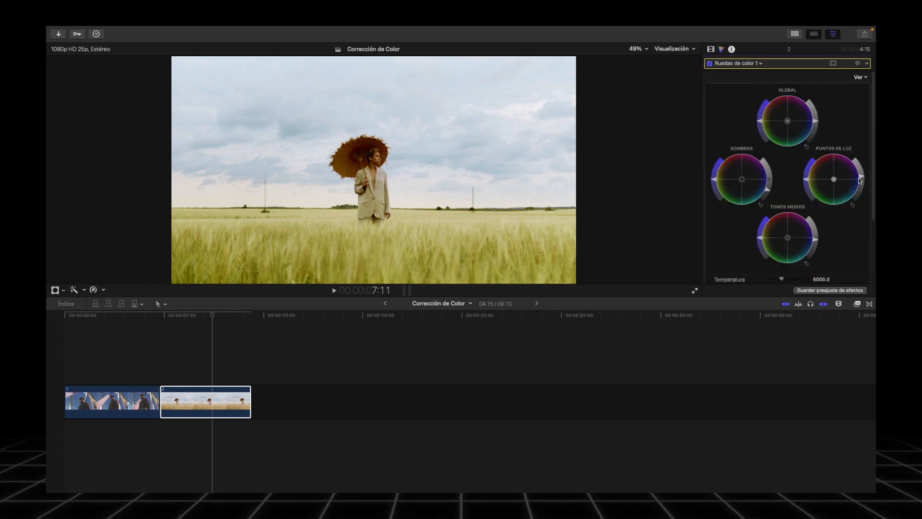
left_click(711, 49)
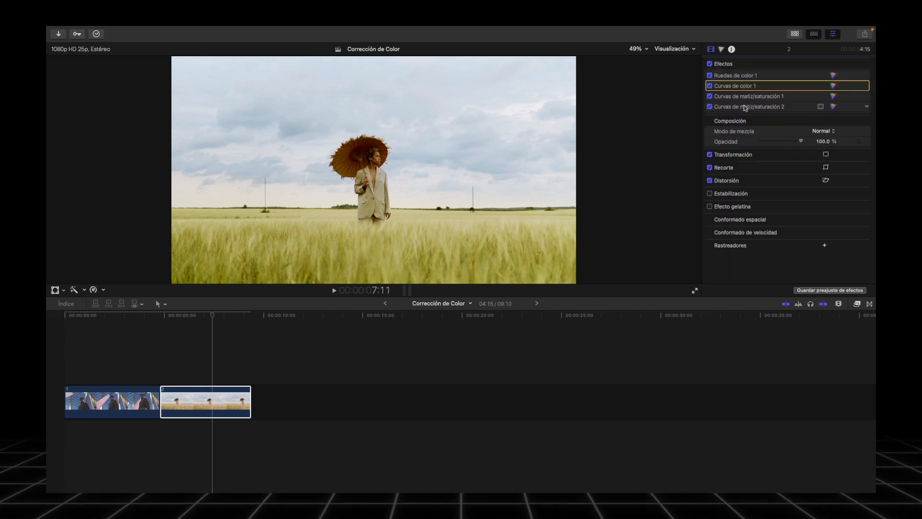
left_click(710, 86)
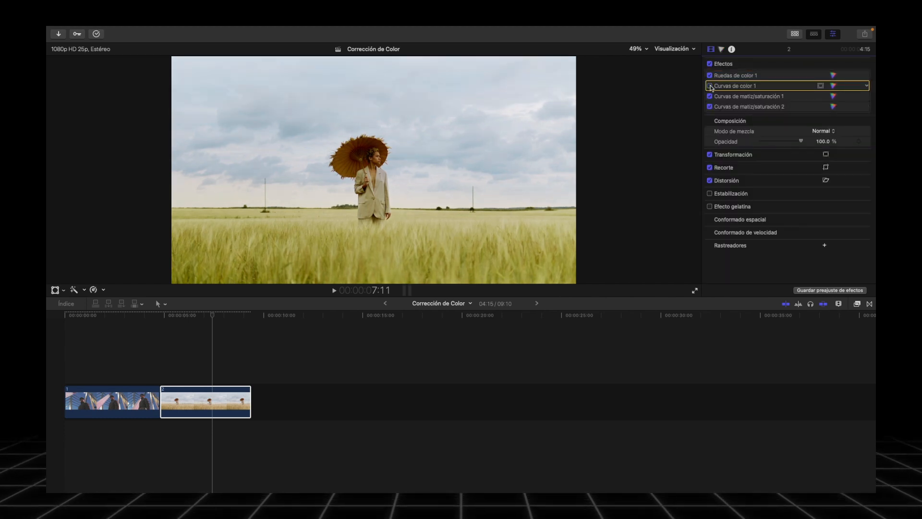
left_click(709, 86)
left_click(728, 97)
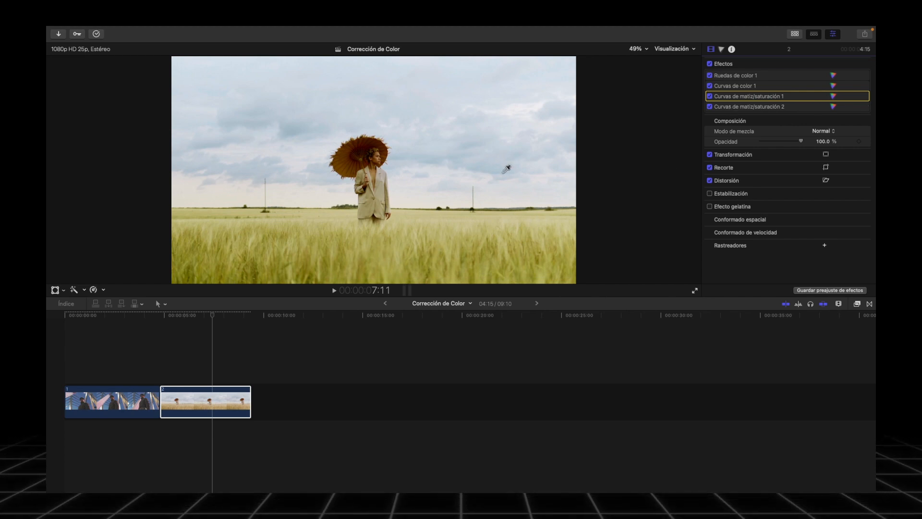
left_click(710, 96)
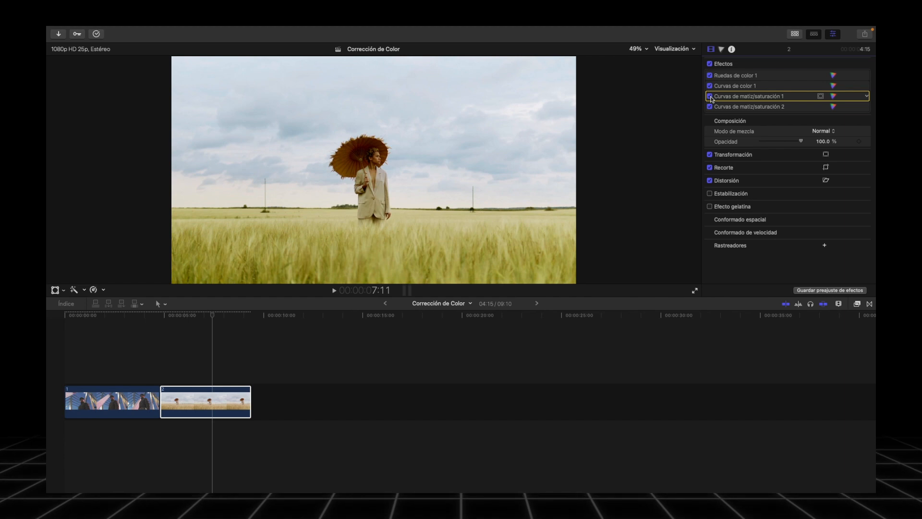
left_click(711, 106)
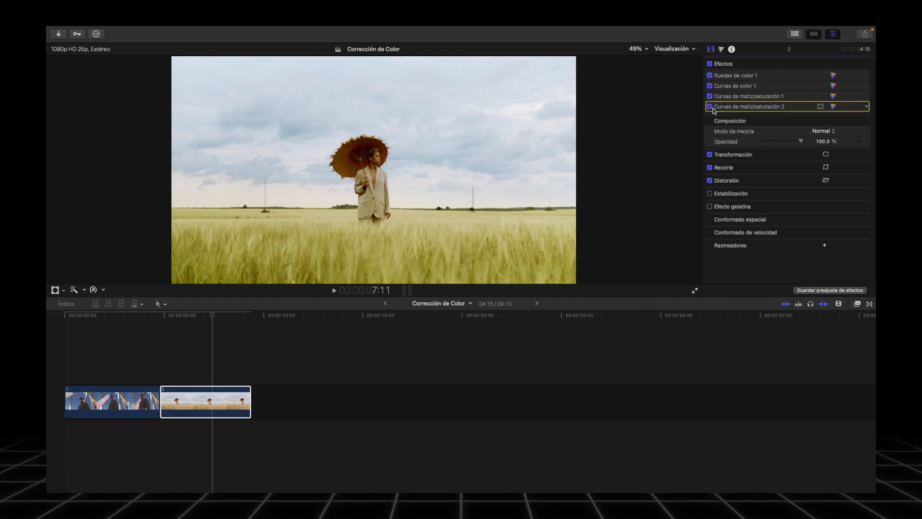
left_click(709, 107)
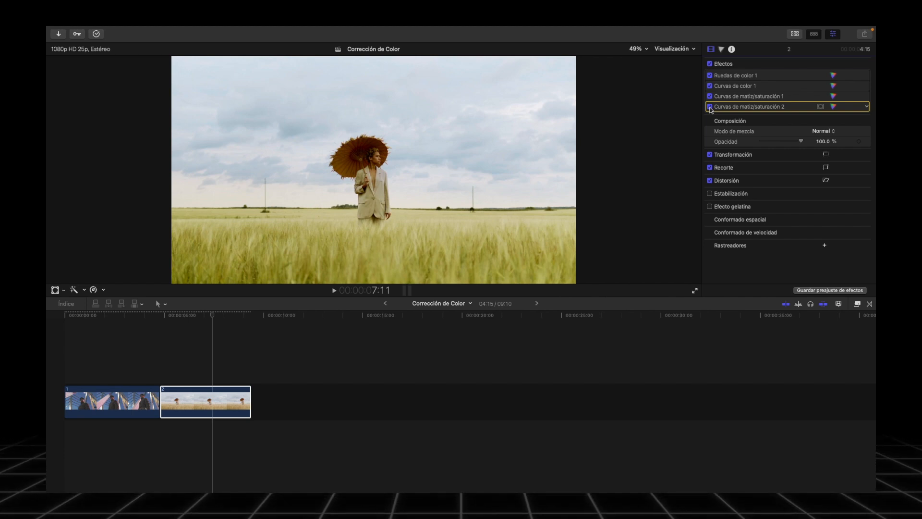
left_click(710, 64)
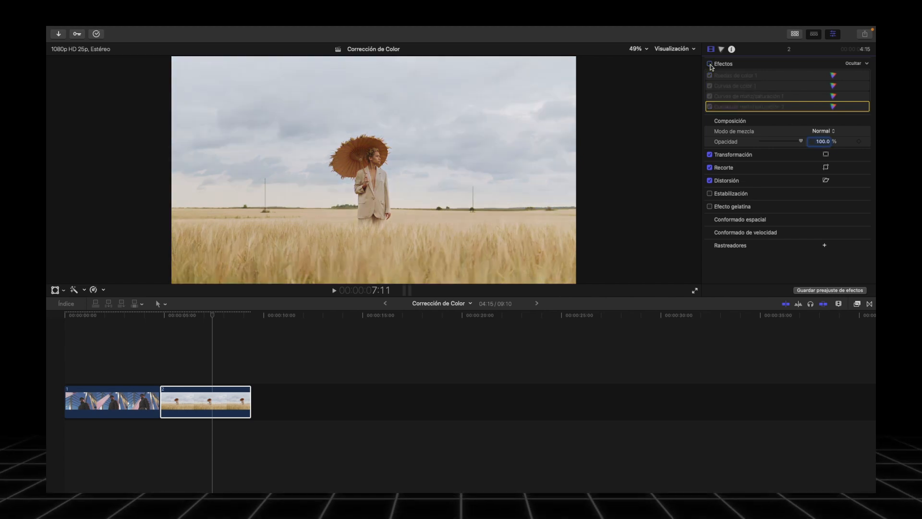
left_click(710, 64)
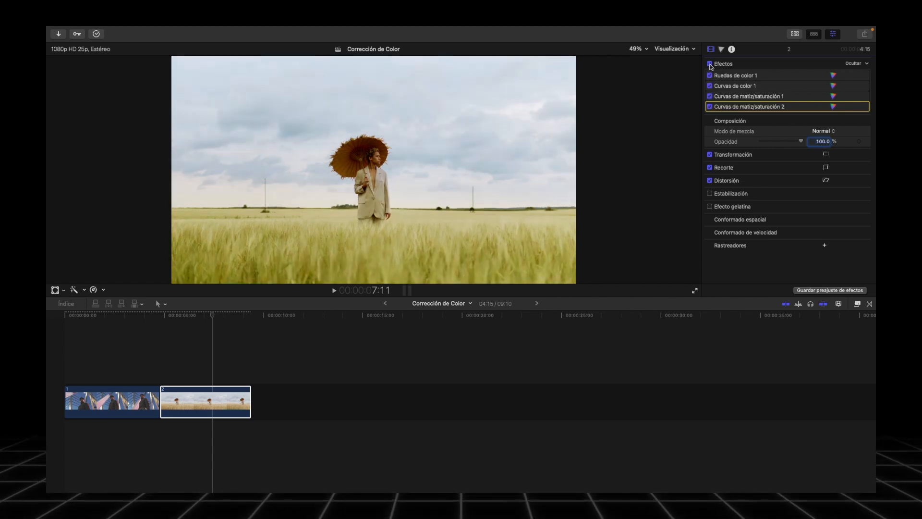